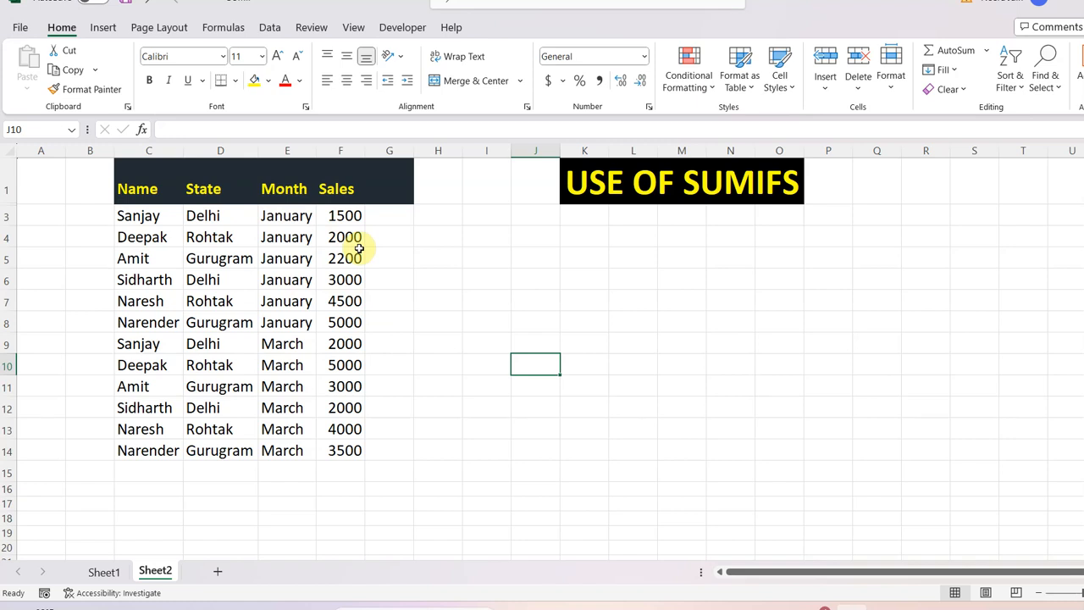
Start a SUMIFS formula in cell K5 with the Sales values F3:F14 as the sum range.
left_click(580, 256)
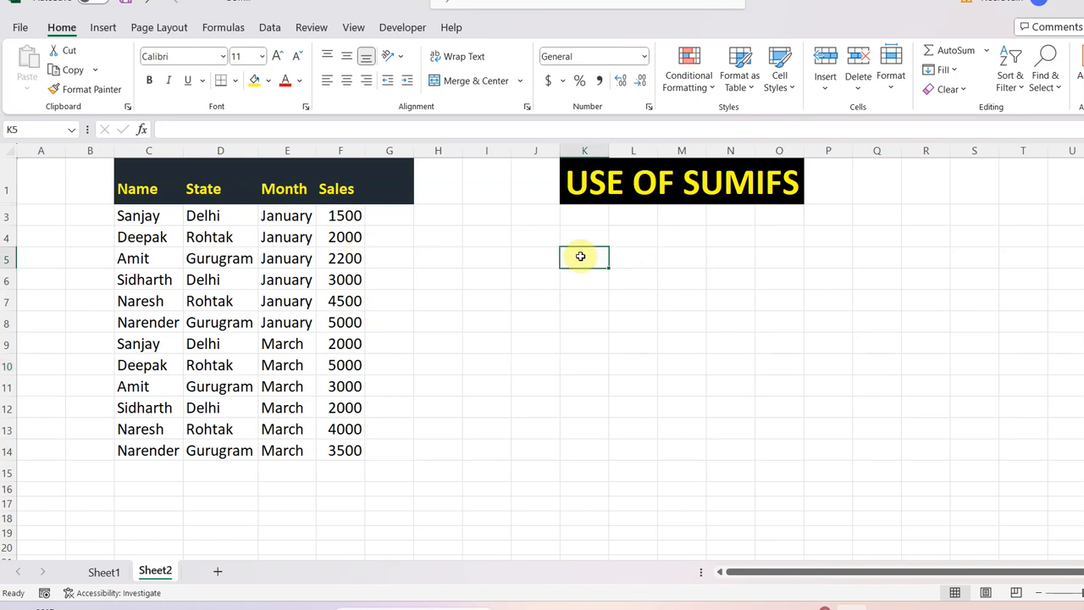
type("=")
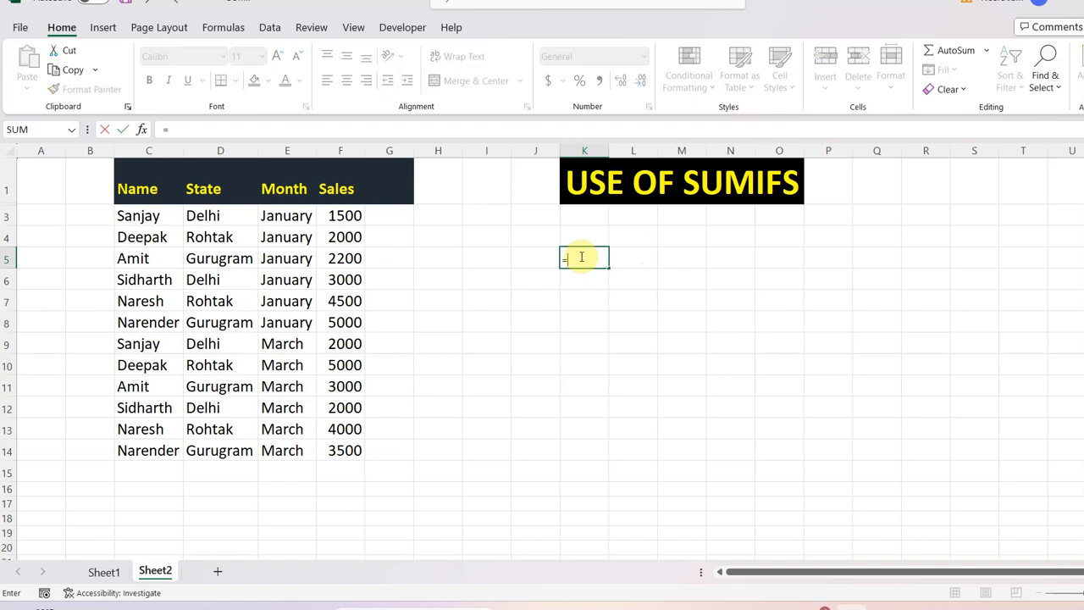
type("sum")
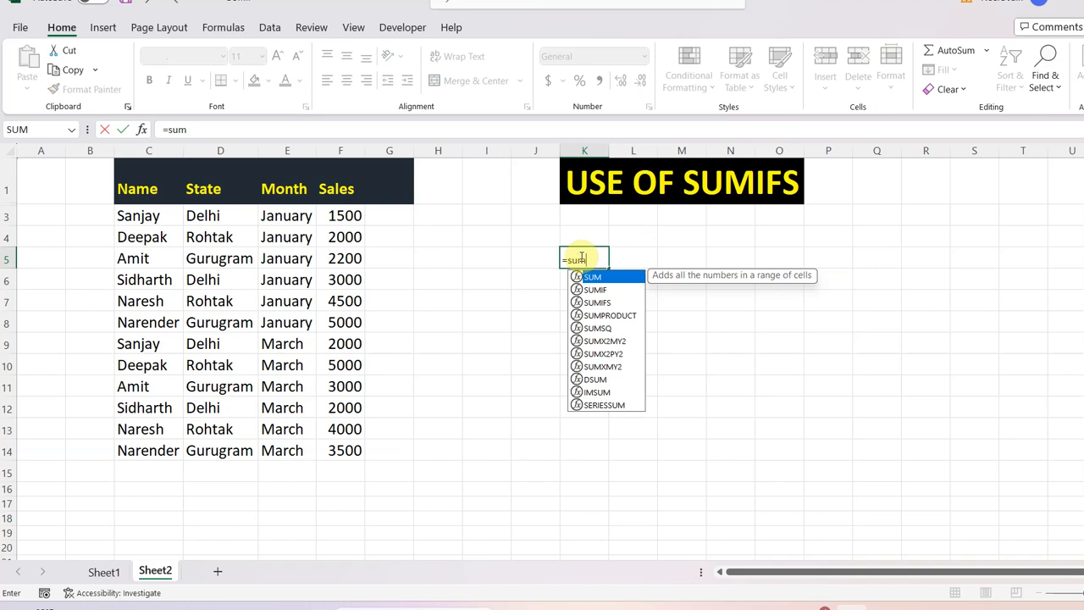
type("ifs")
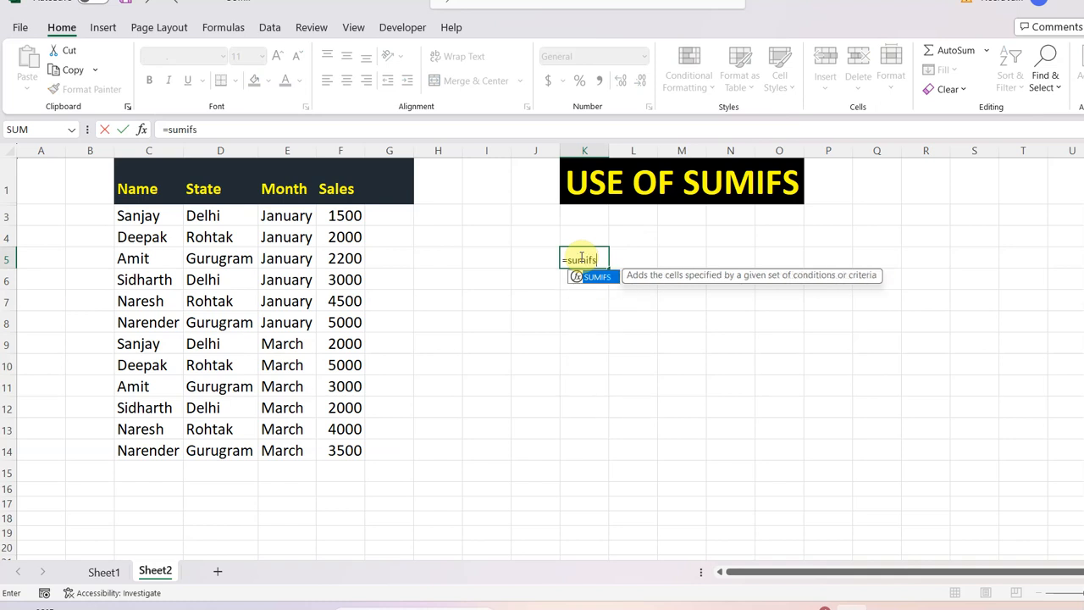
type("(")
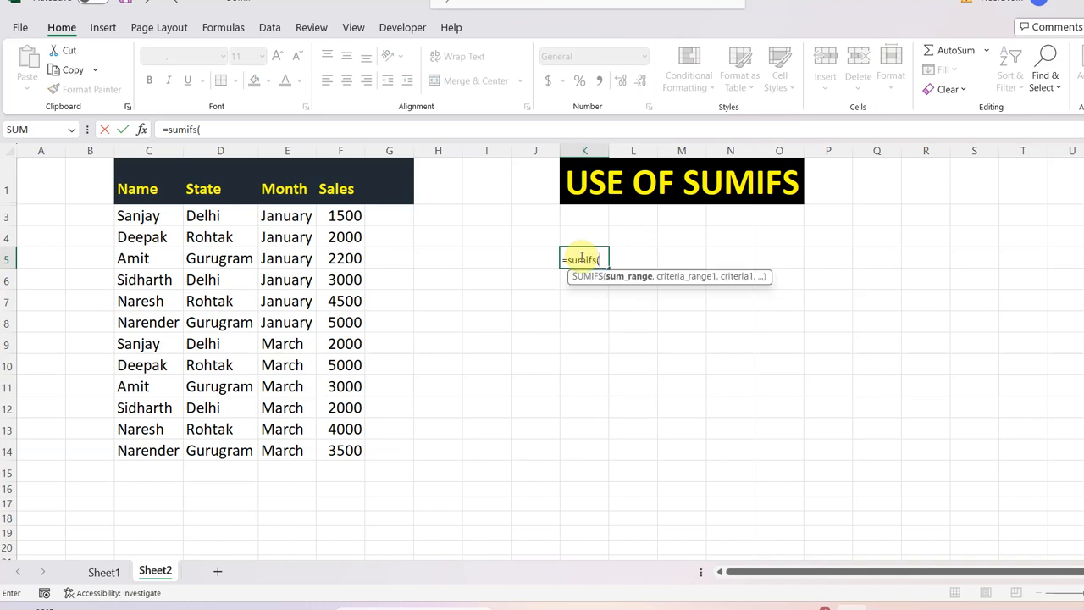
left_click(350, 215)
left_click_drag(351, 239, 357, 449)
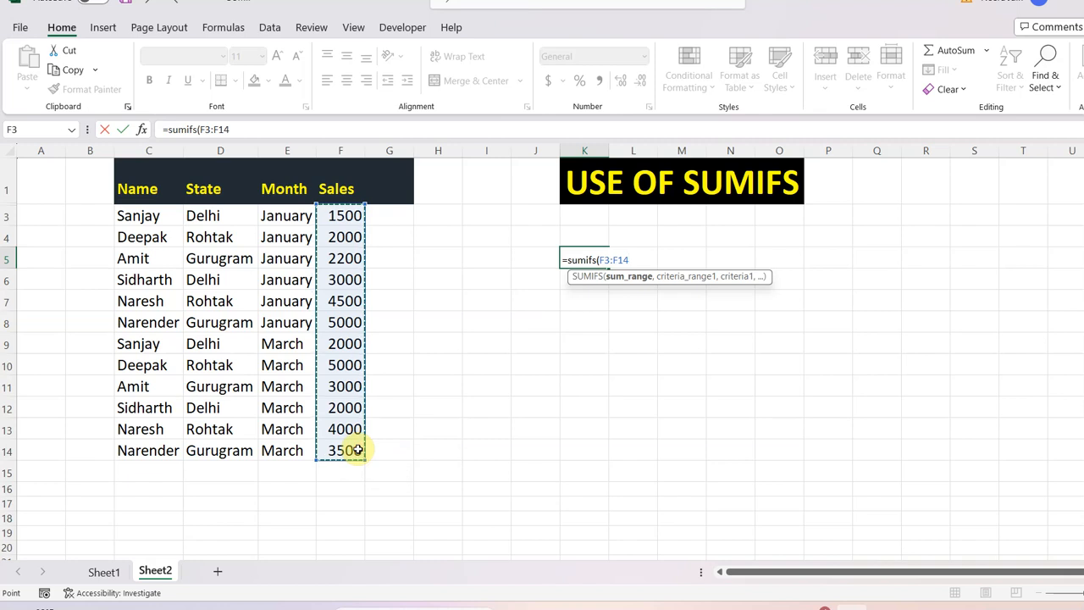
type(",")
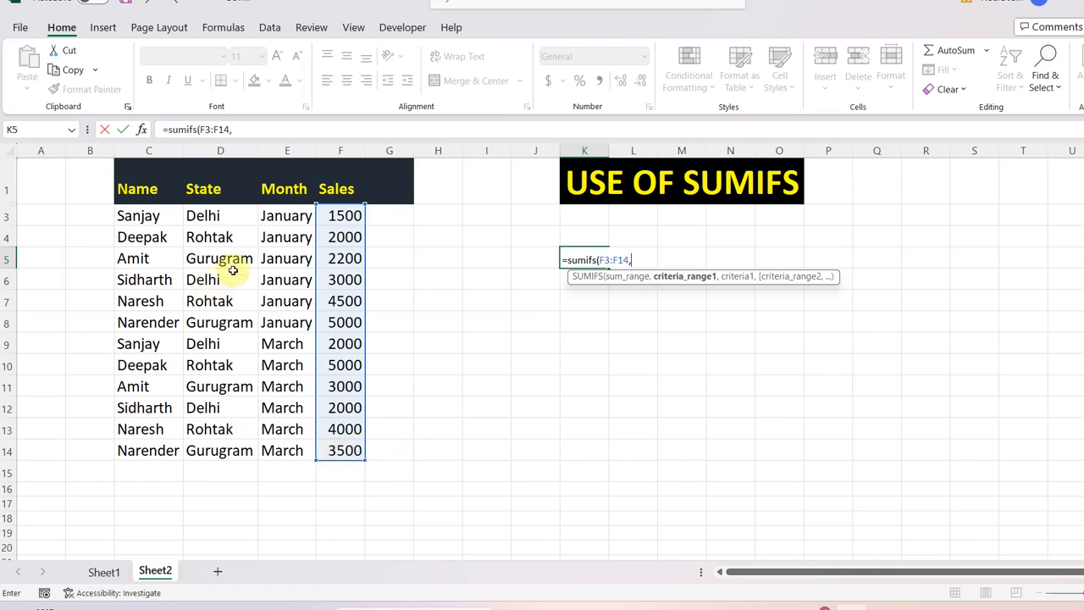
Add the State range D3:D14 with the criterion "Delhi" as the first condition of the K5 formula.
left_click_drag(212, 214, 225, 448)
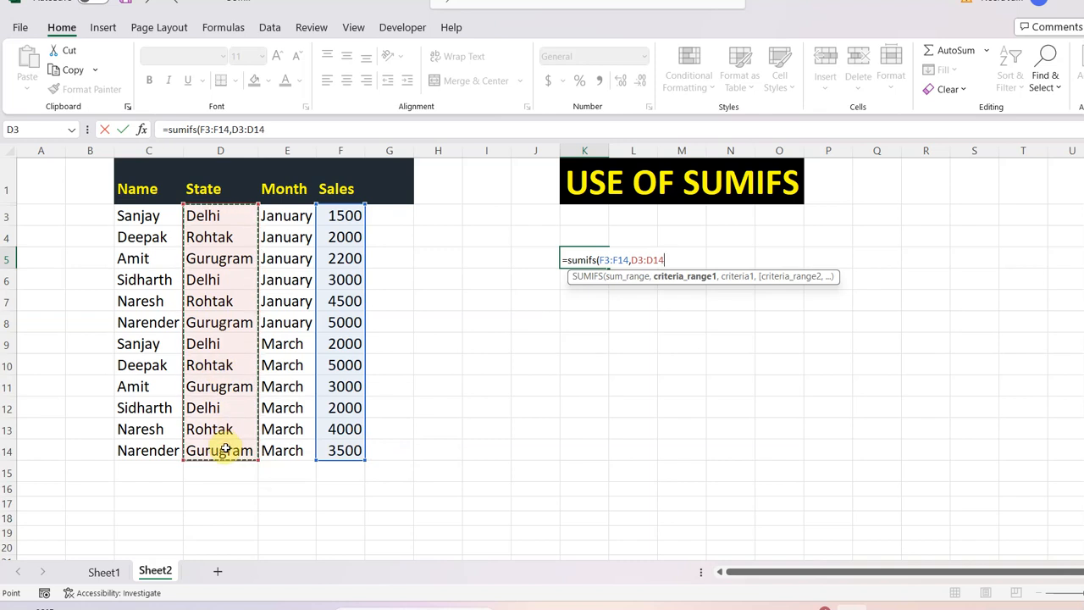
type(",")
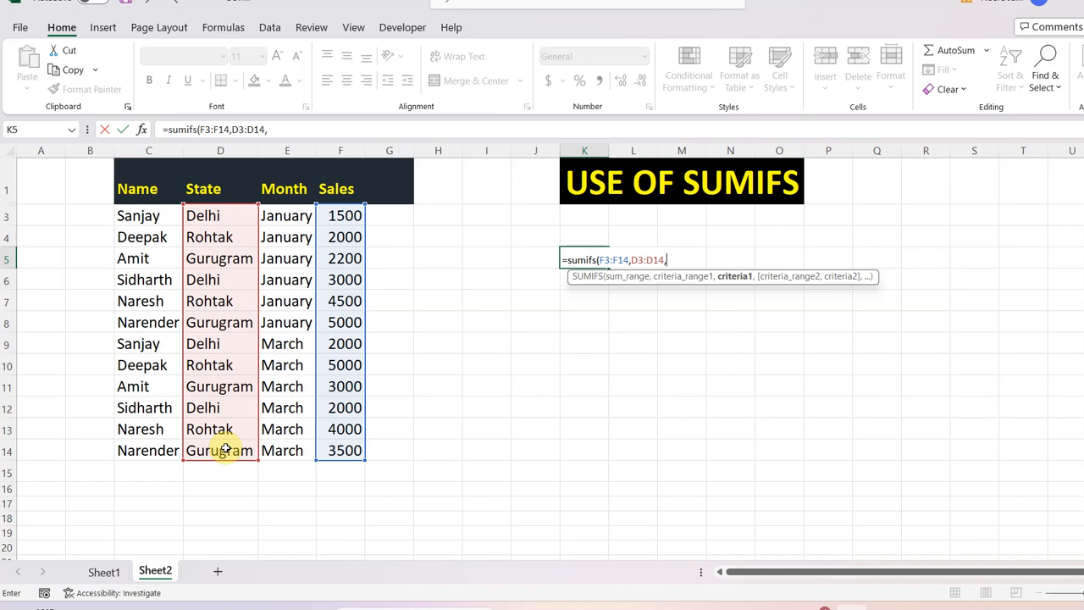
type("\"Delhi\",")
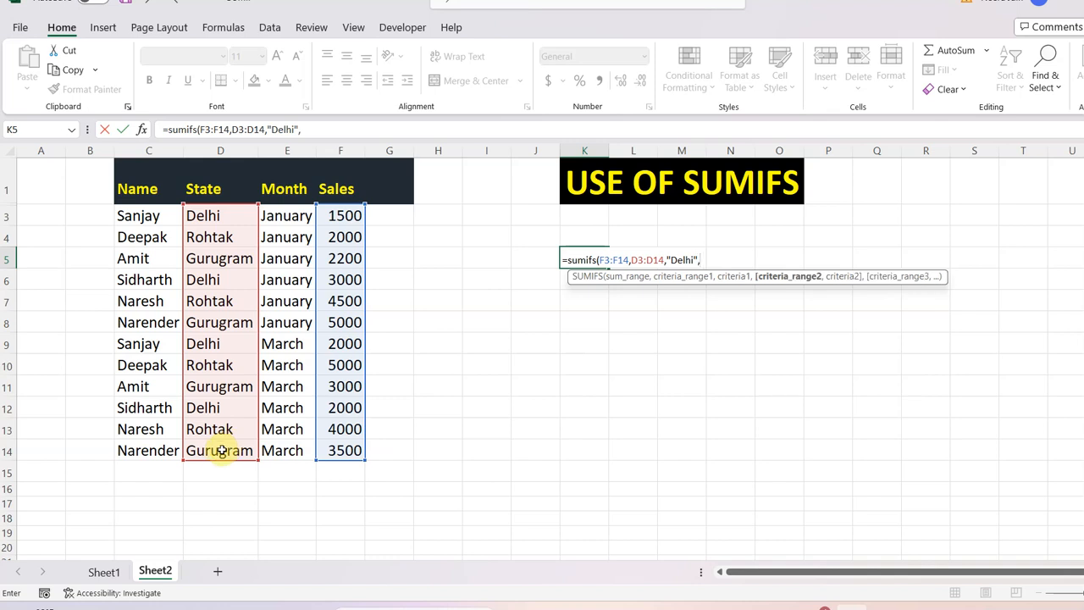
Complete the K5 formula with the Month range E3:E14 and criterion "January", and check it against the matching sales in F3 and F6.
left_click(294, 212)
left_click_drag(294, 212, 286, 460)
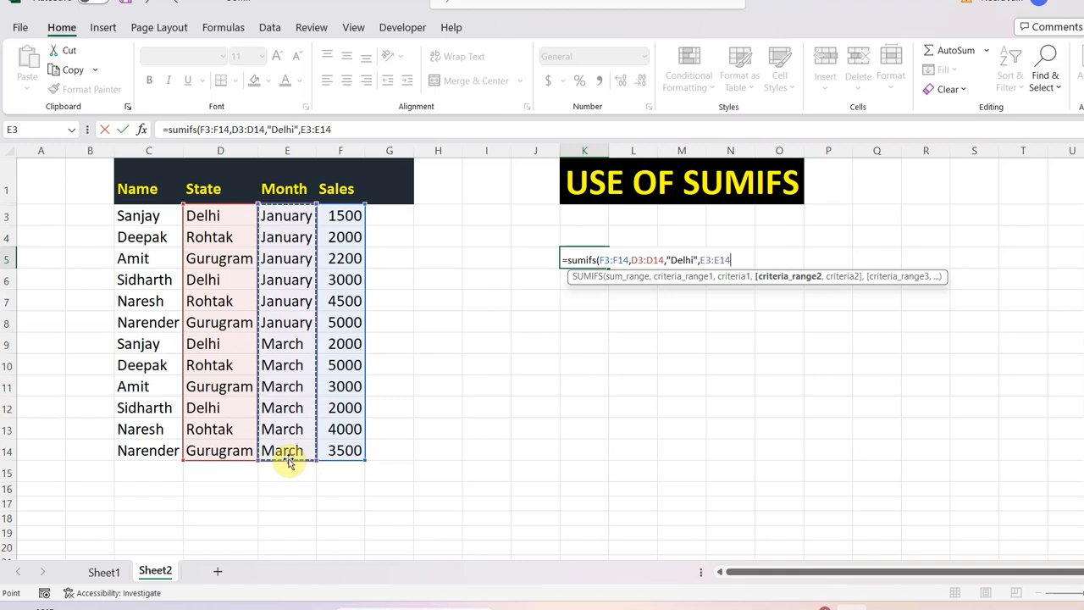
type(",")
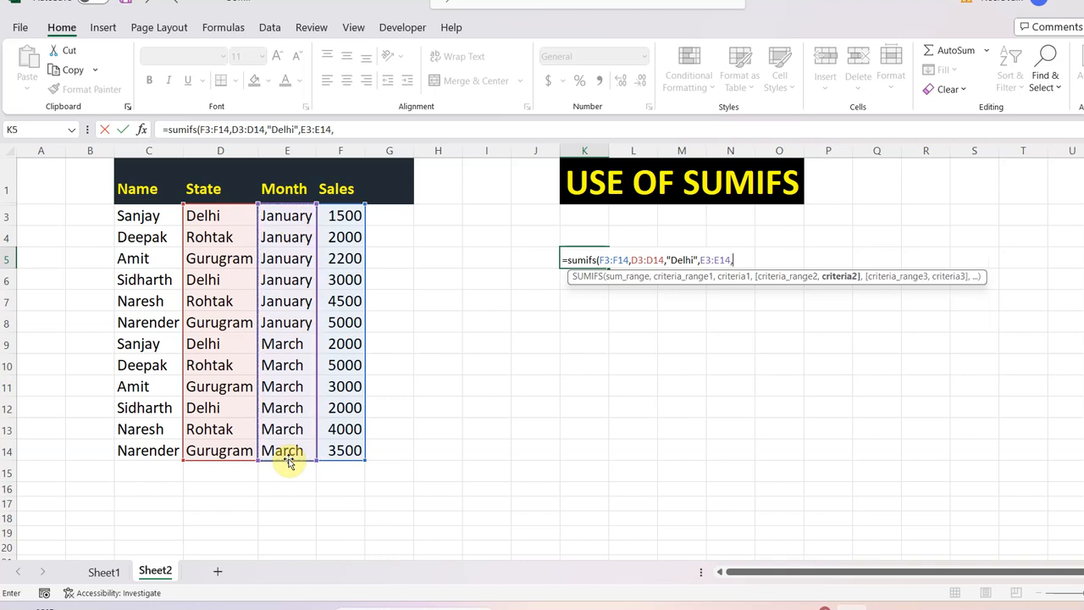
type("\"January\")")
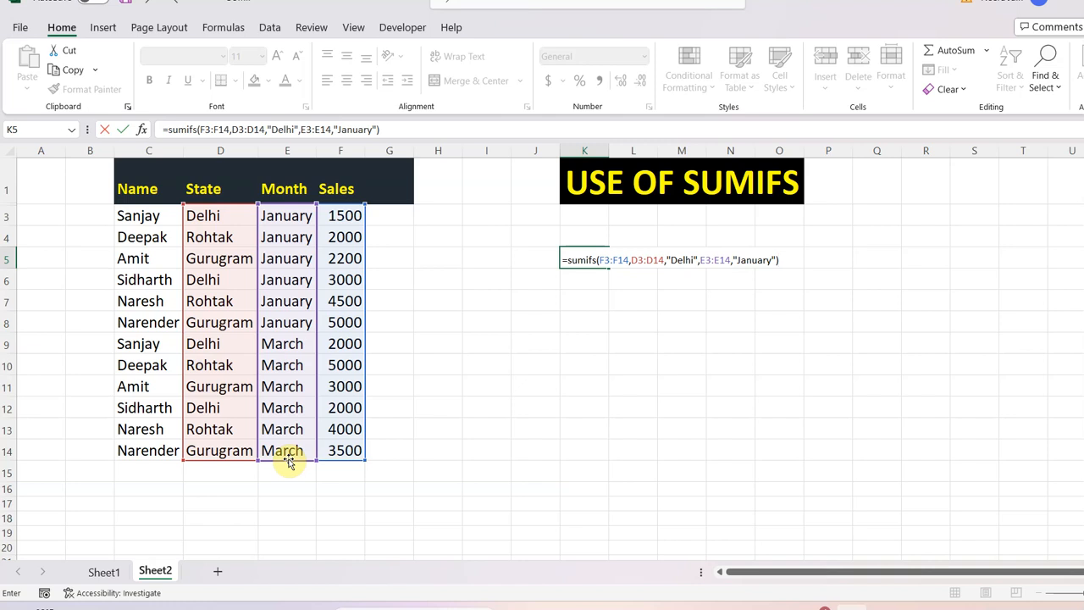
key("Return")
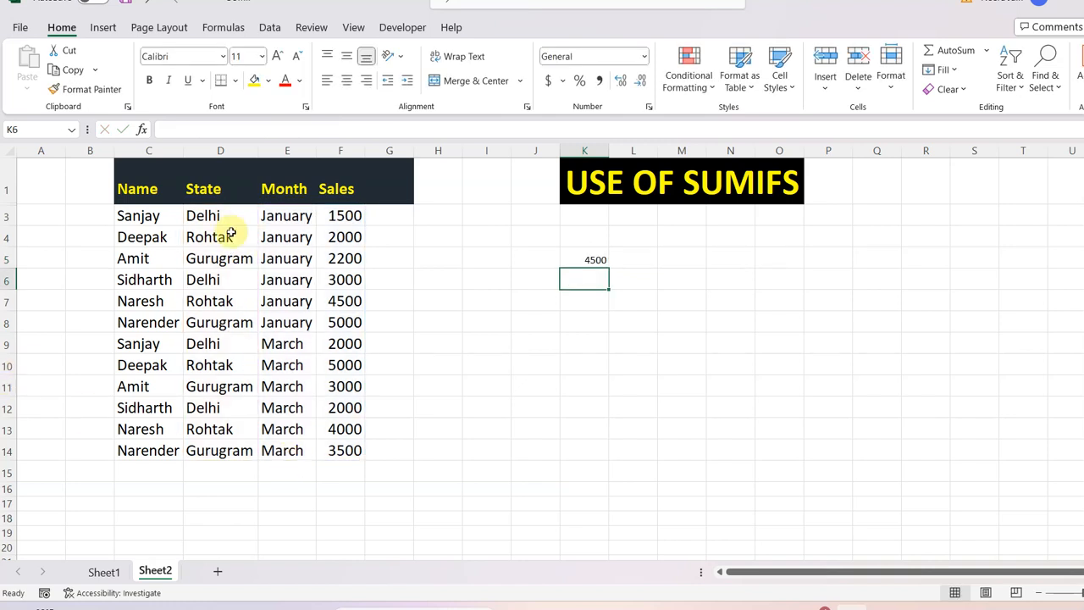
left_click(348, 218)
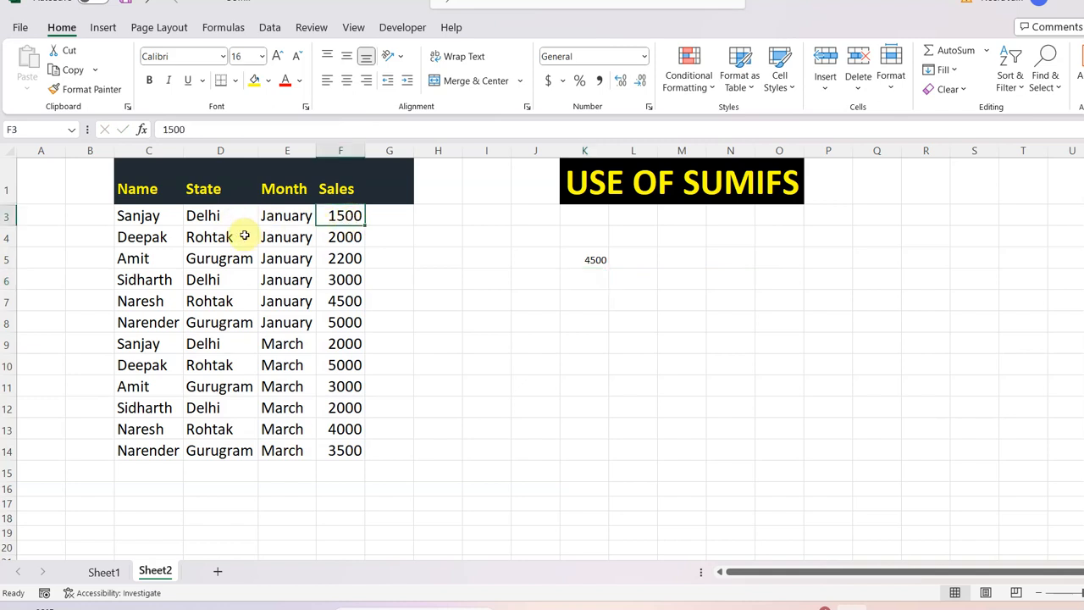
left_click(348, 281)
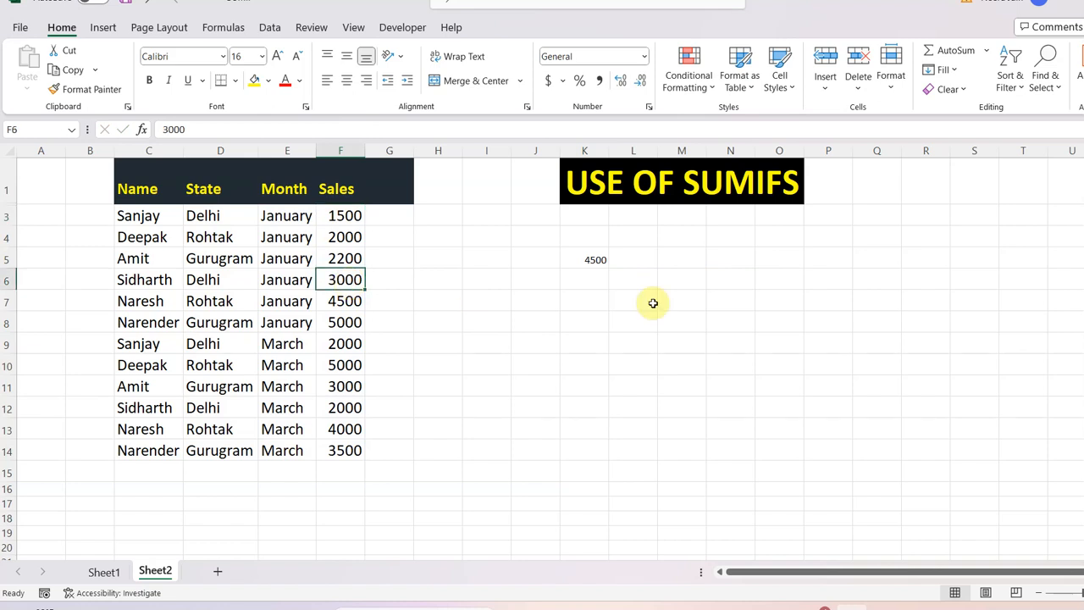
left_click(595, 259)
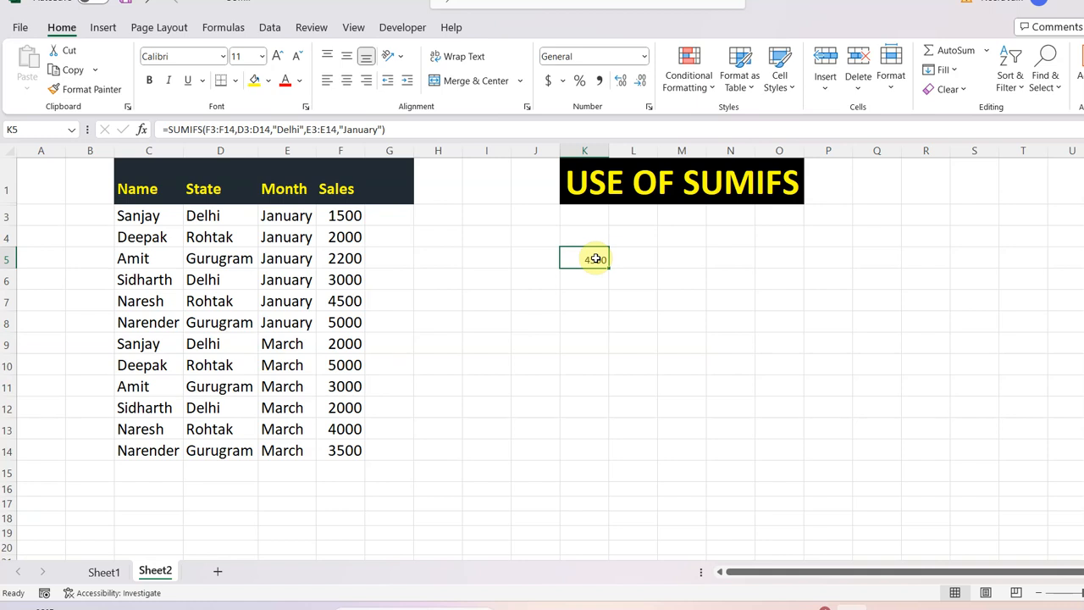
Start a second SUMIFS formula in cell K7 with F3:F14 as the sum range.
left_click(578, 300)
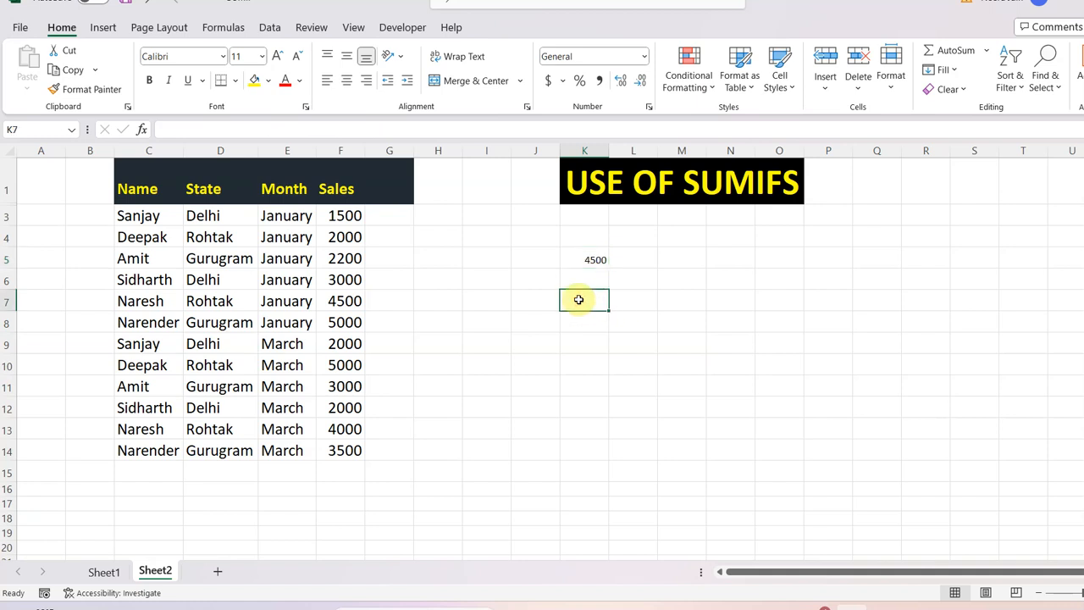
type("=s")
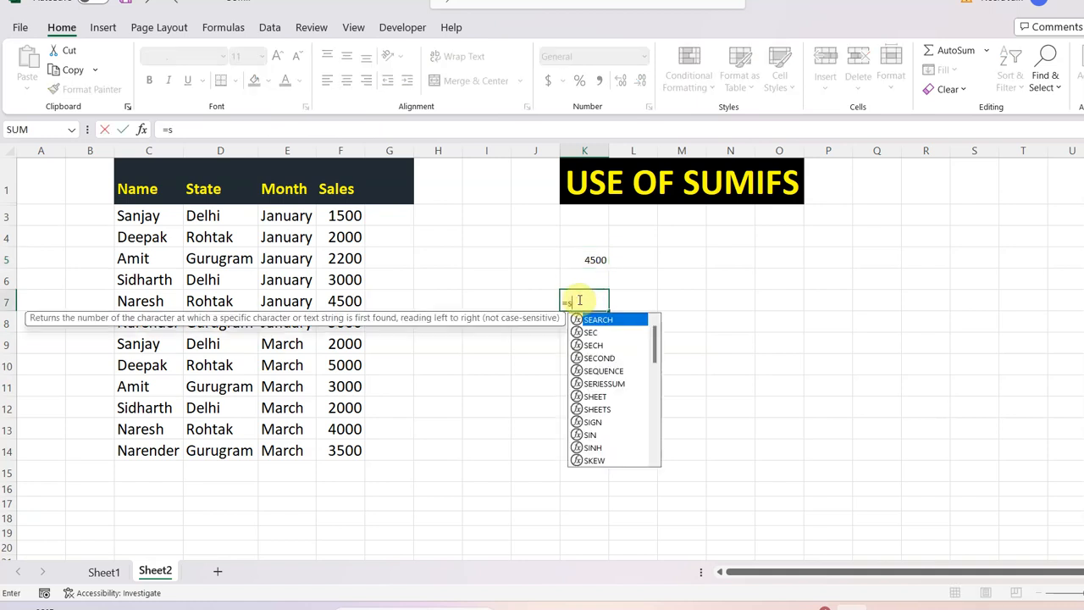
type("umifs")
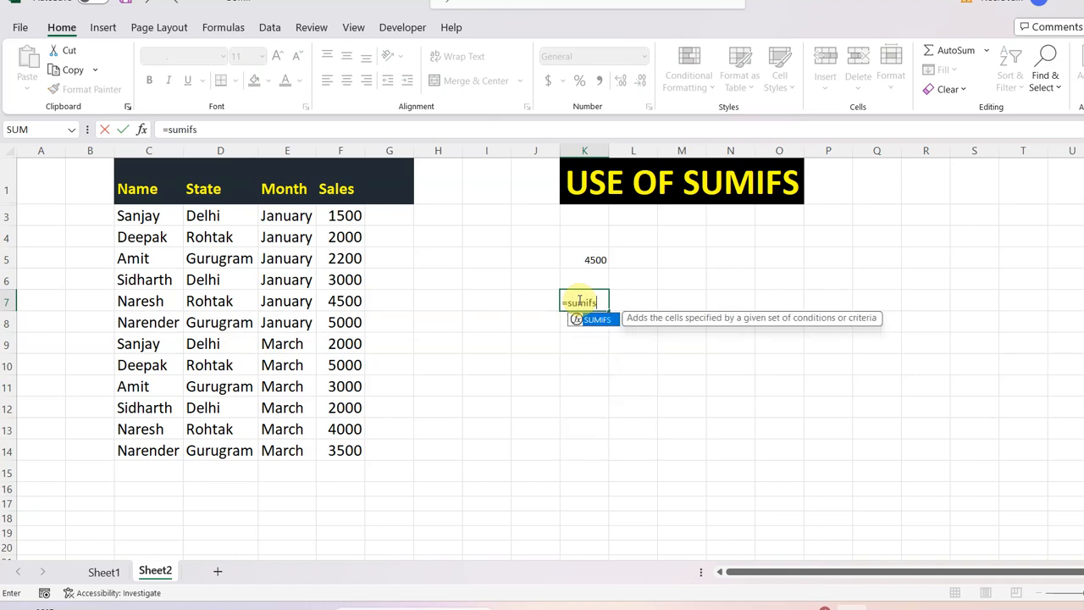
type("(")
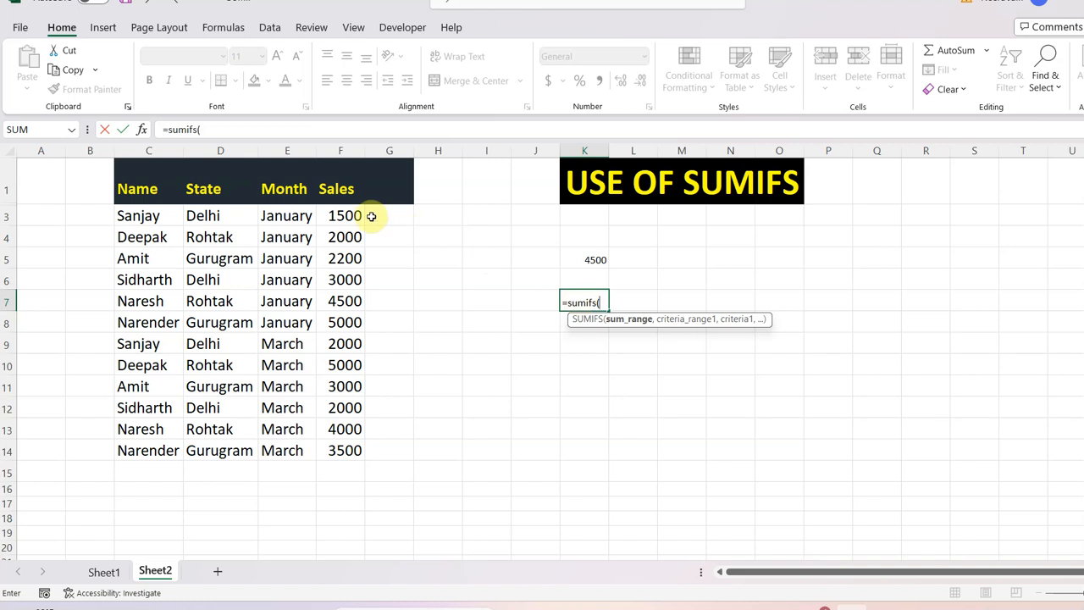
left_click_drag(349, 215, 359, 450)
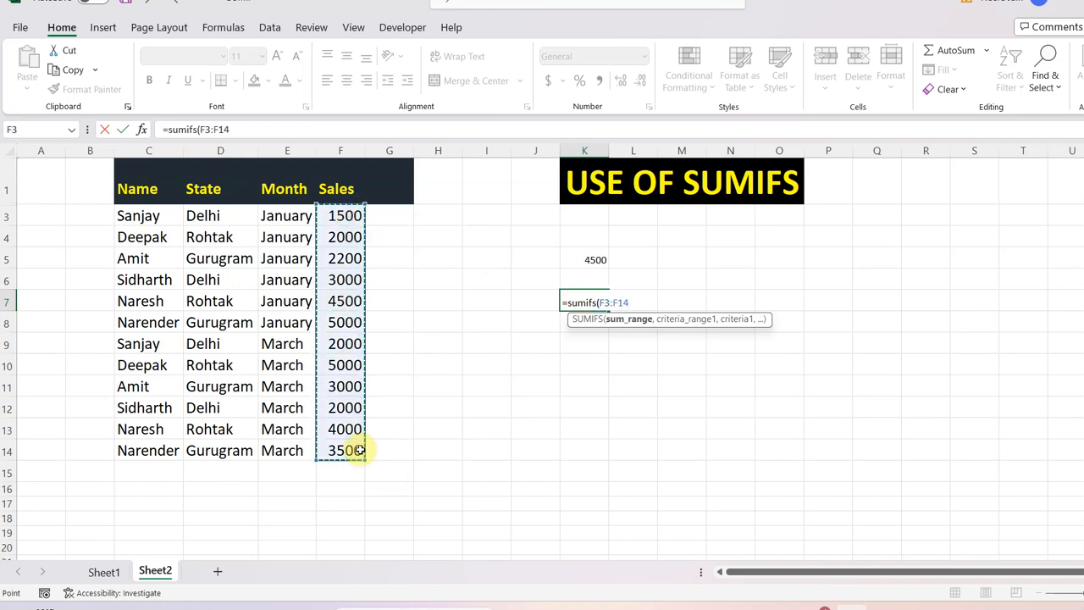
type(",")
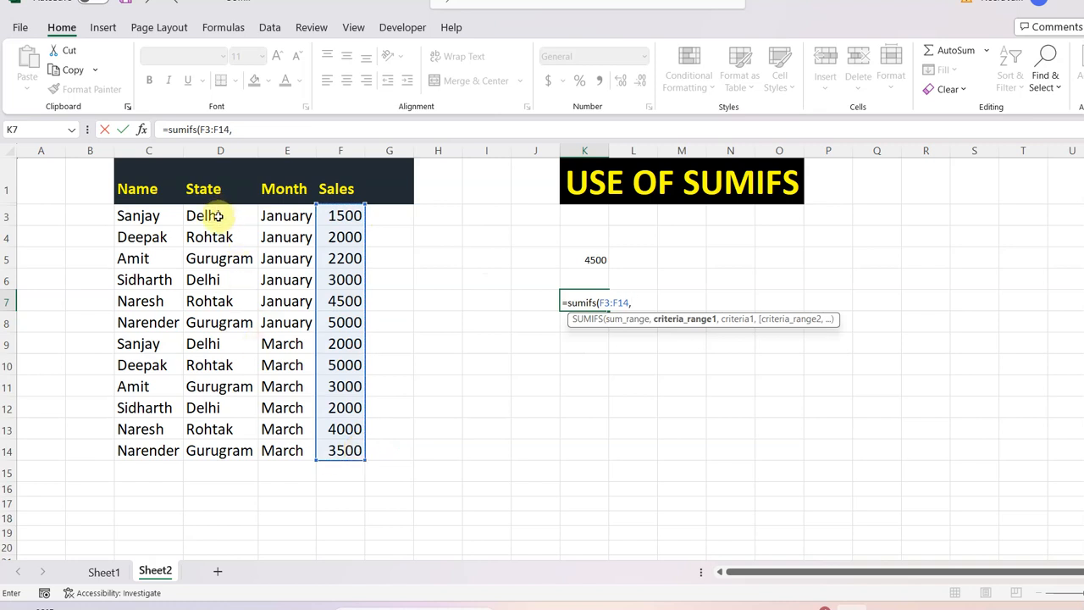
Add the State range D3:D14 with the criterion "Gurugram" as the first condition of the K7 formula.
left_click_drag(218, 217, 233, 453)
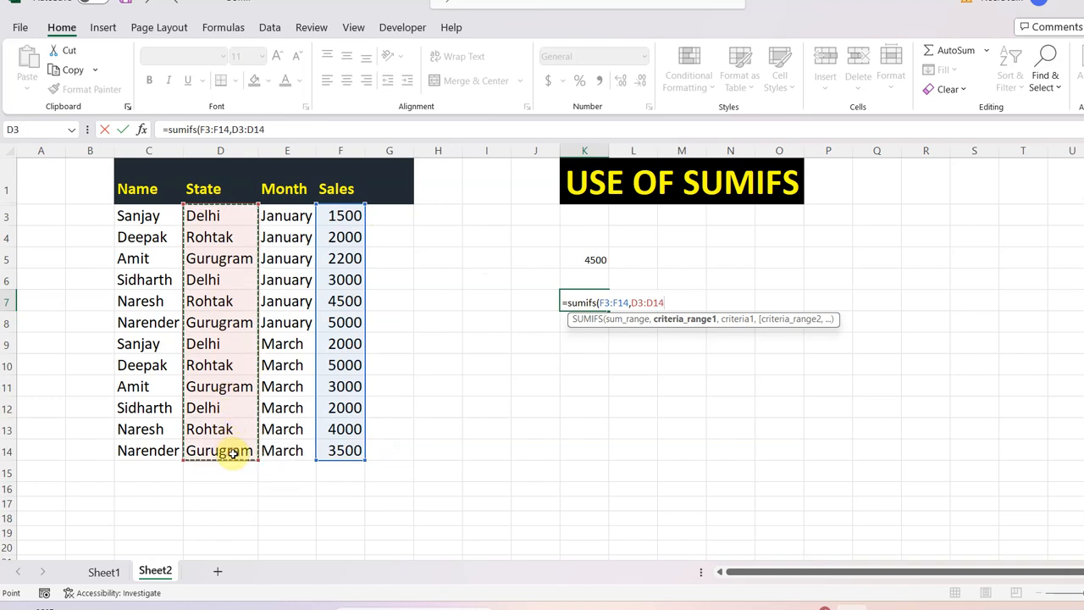
type(",")
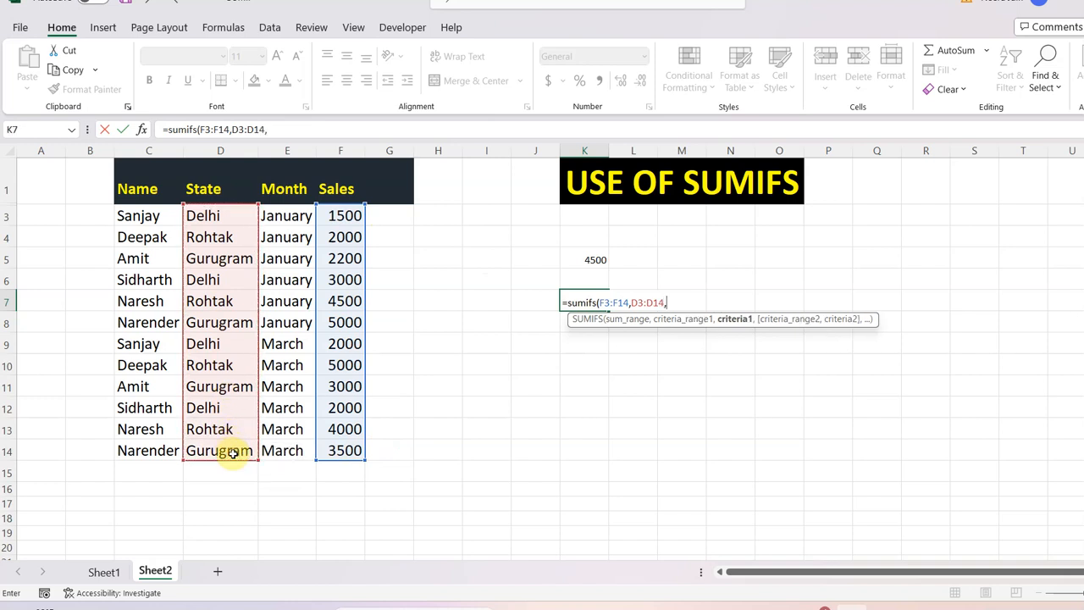
type("\"Gurugram")
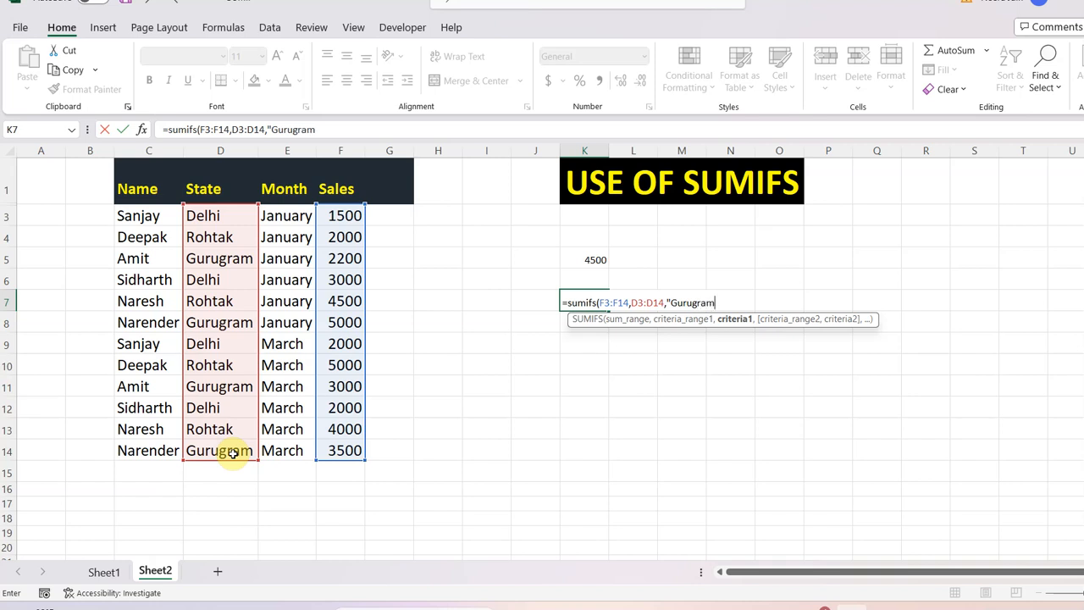
type("\",")
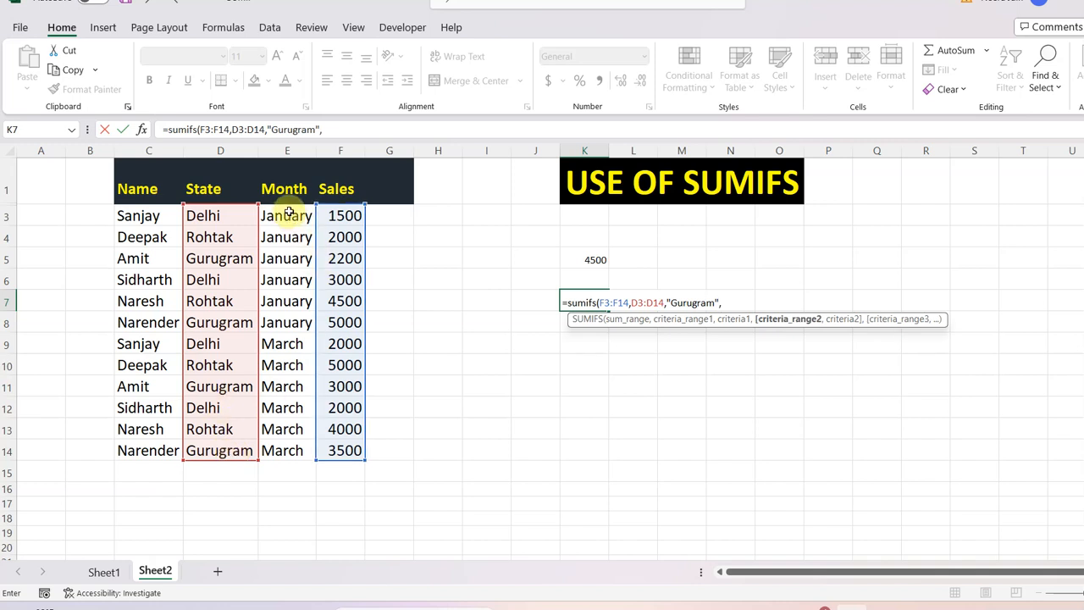
Complete the K7 formula with the Month range E3:E14 and criterion "March", and check the matching sales in F11 and F14.
left_click_drag(288, 213, 289, 458)
type(",\"Mar")
type("ch\"")
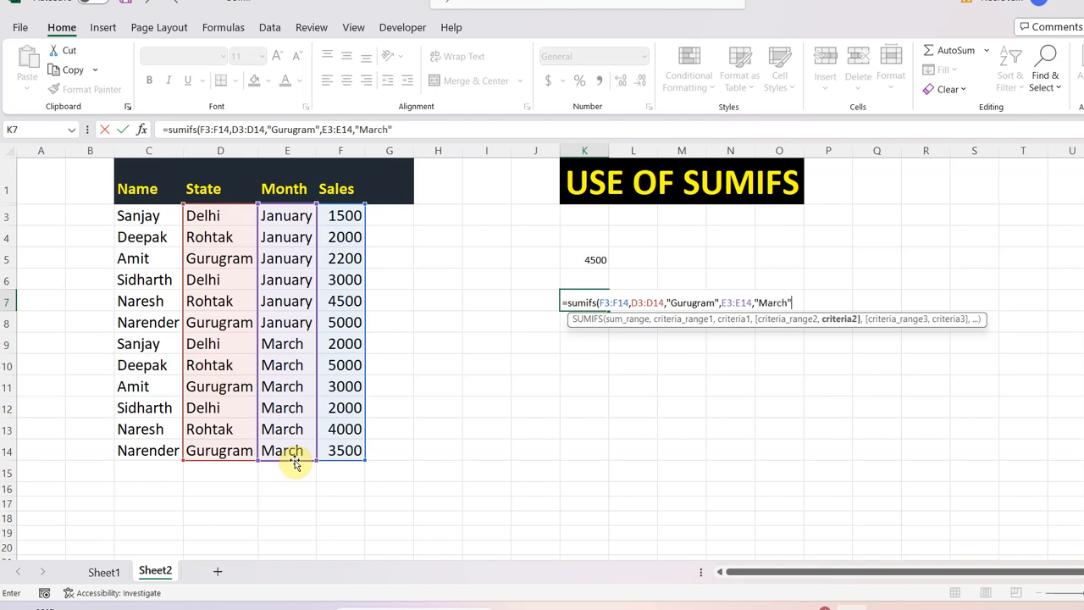
type(")")
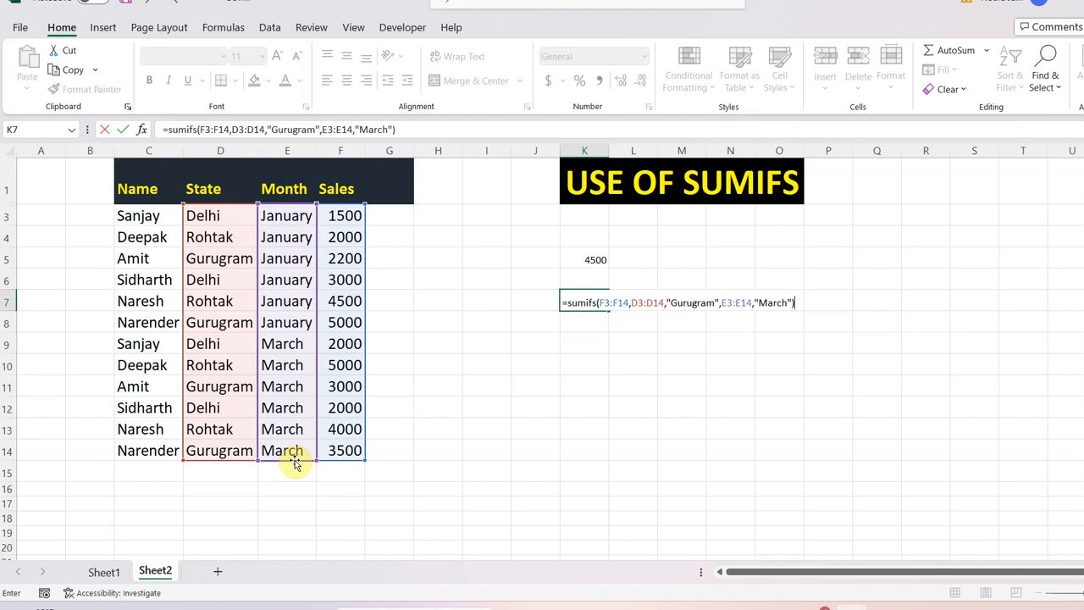
key("Return")
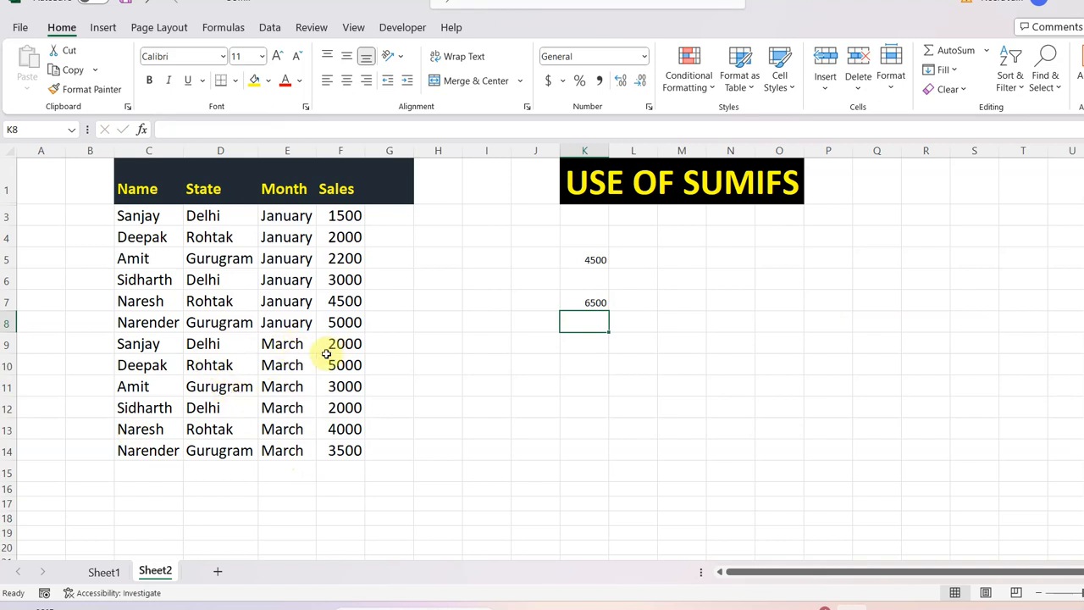
left_click(355, 386)
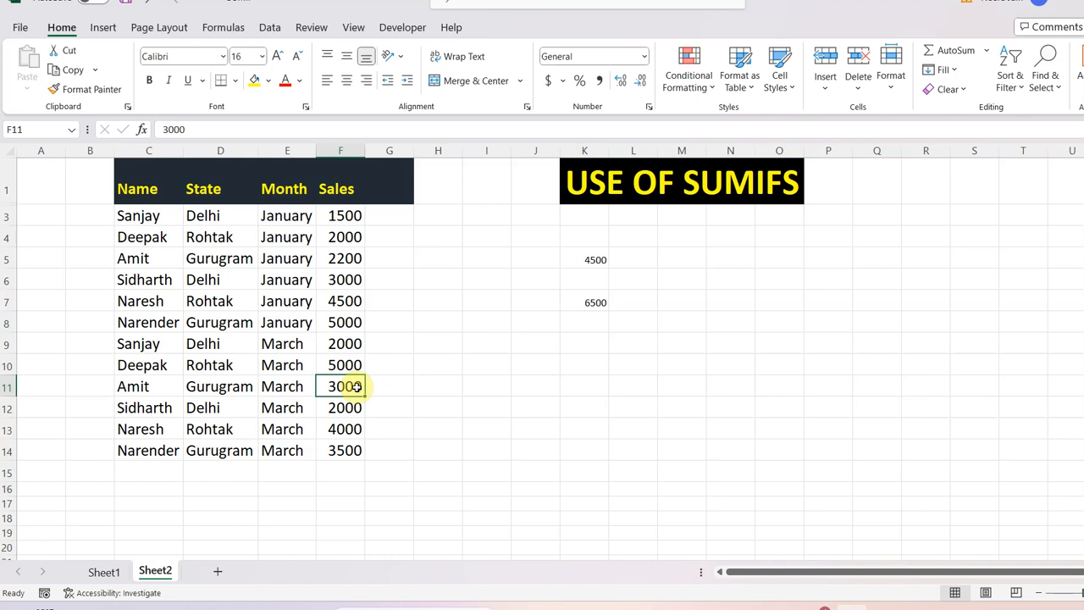
left_click(349, 451)
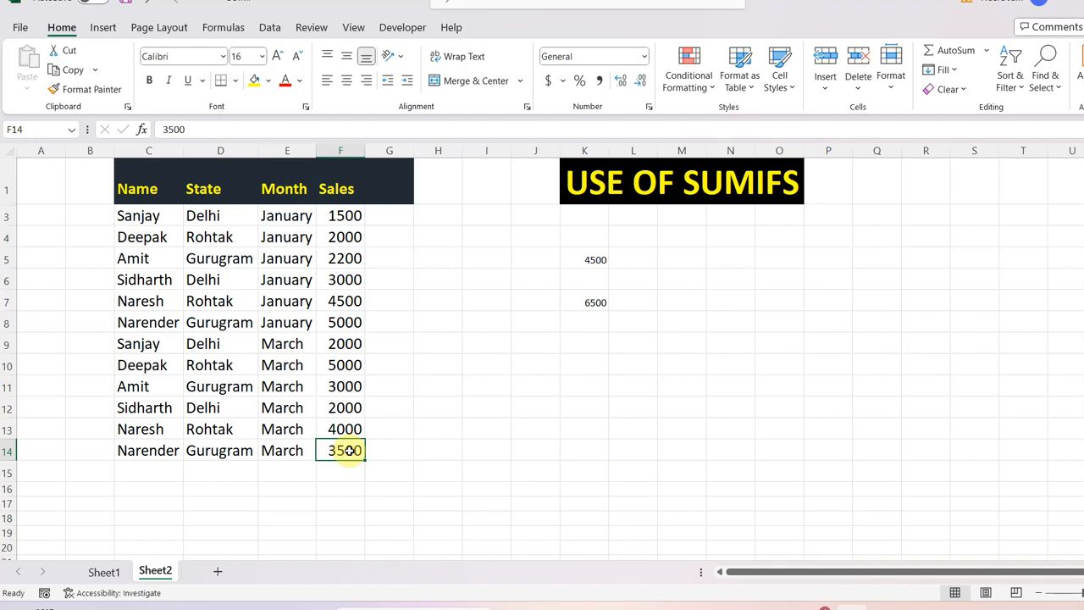
Enter the label "state" in cell I9.
left_click(477, 340)
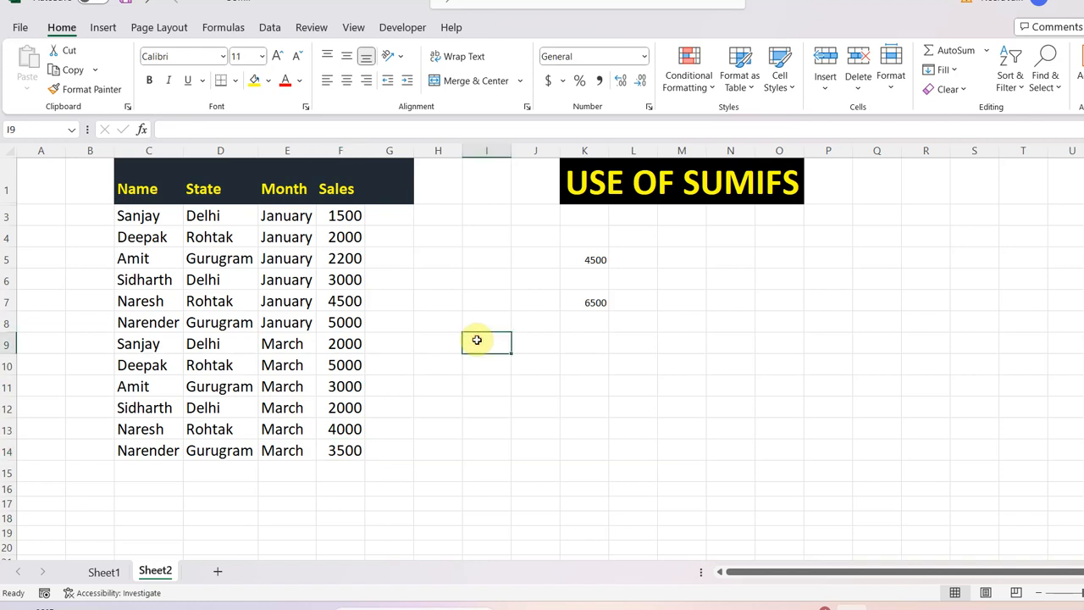
type("s")
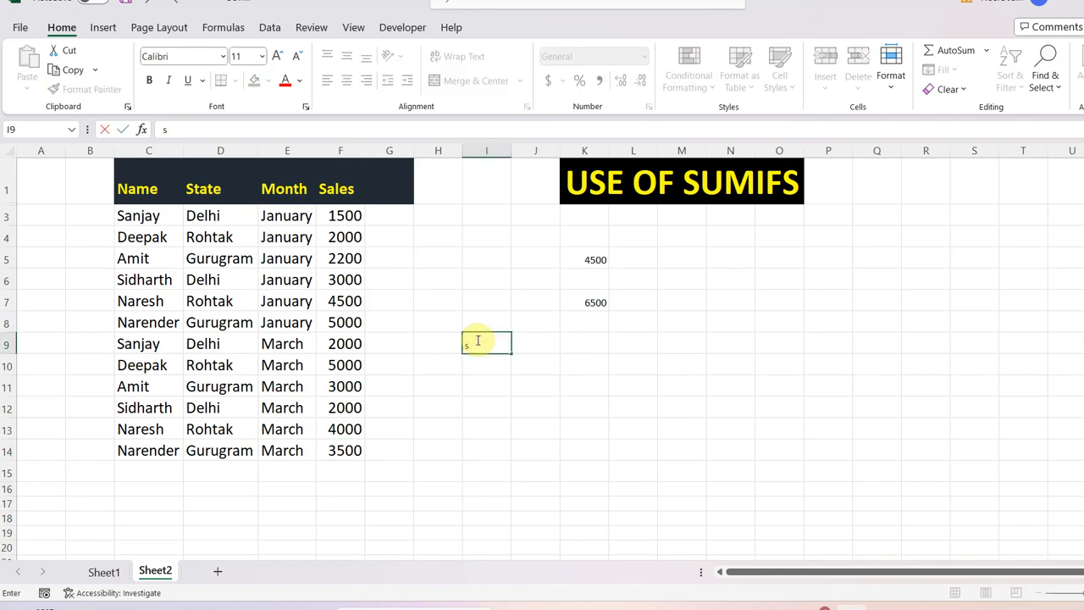
type("tate")
left_click(543, 342)
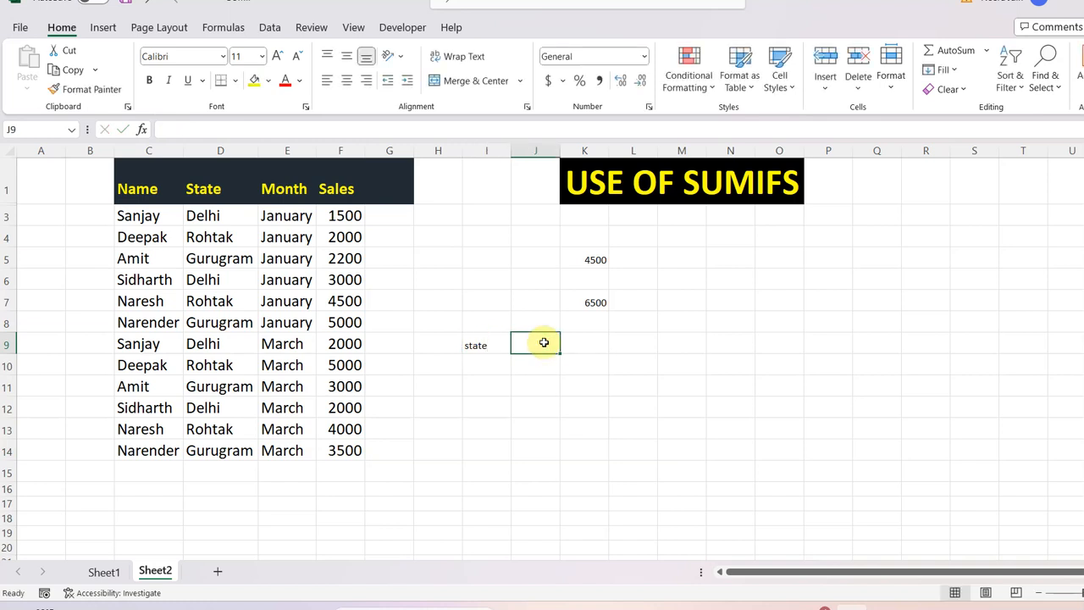
Enter the label "month" in cell J9 and check the empty criteria cells I10 and J10 beneath the labels.
type("month")
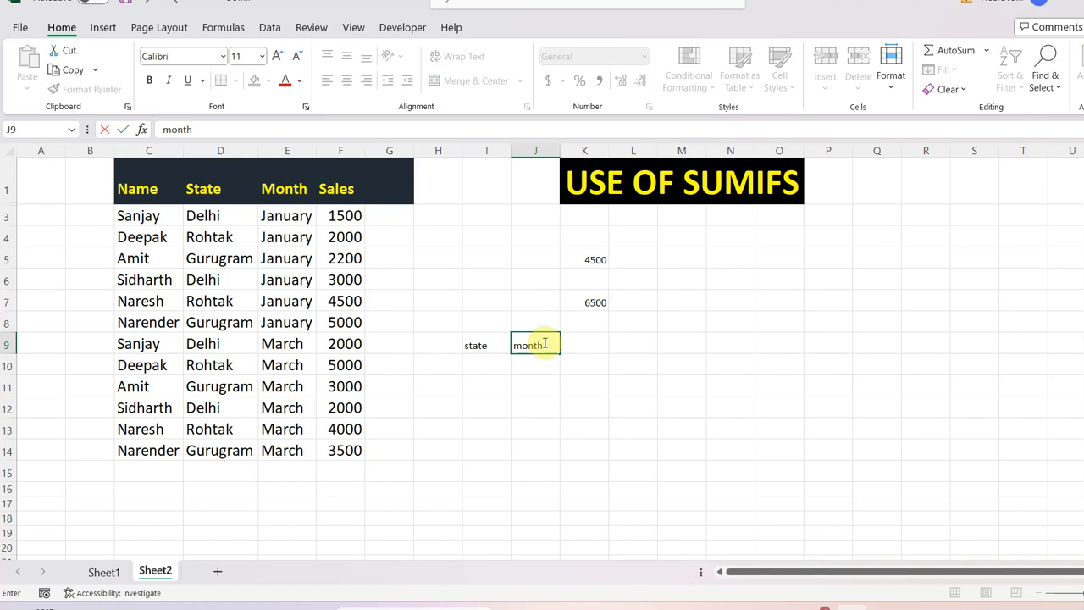
right_click(474, 364)
left_click(473, 364)
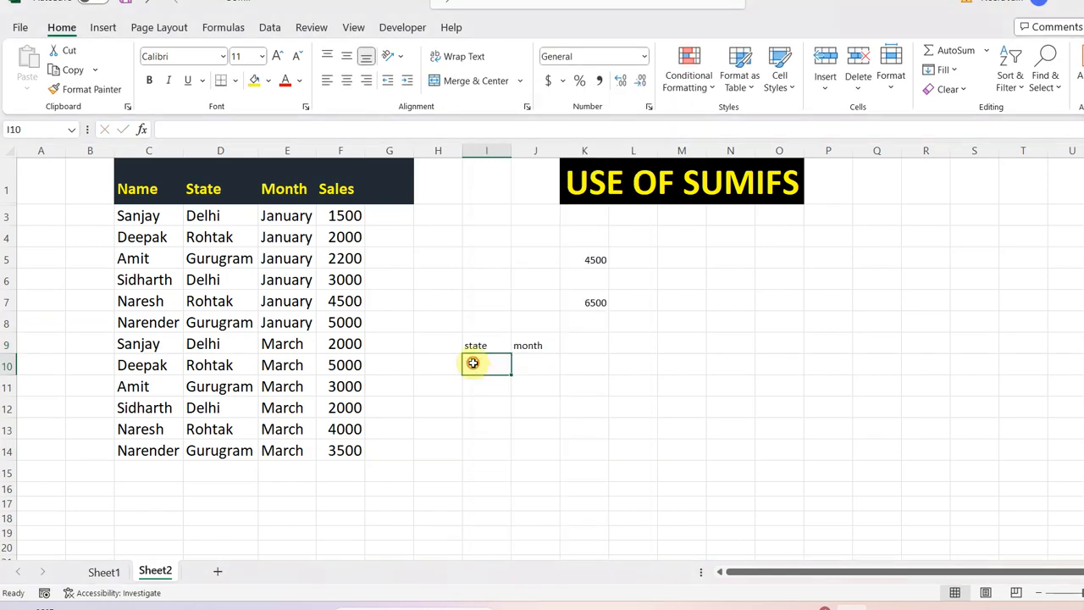
left_click(543, 363)
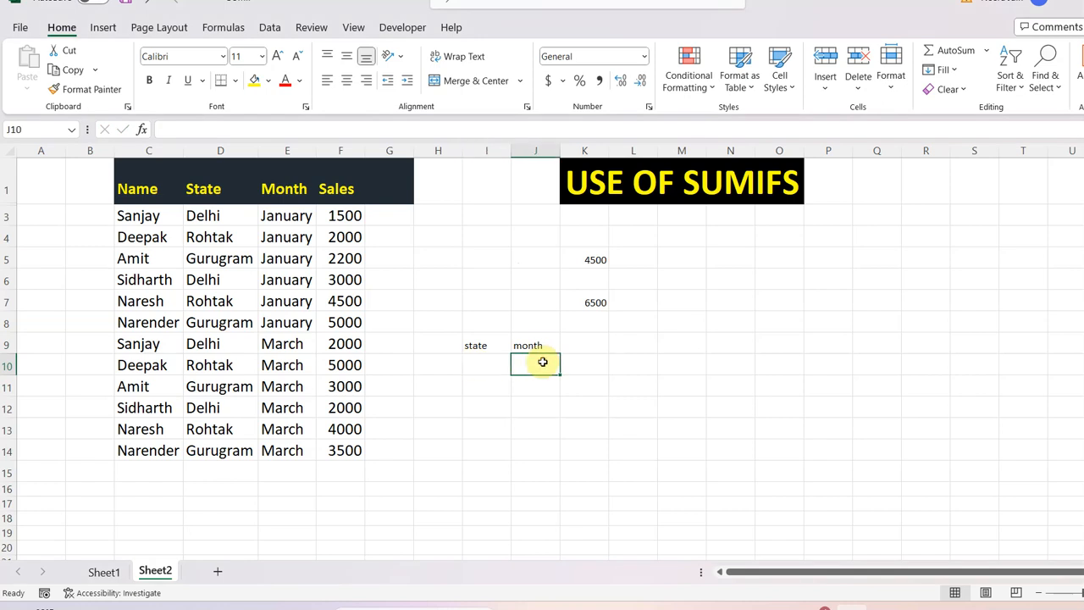
Start a SUMIFS formula in cell K10 with the Sales range F3:F14 as the sum range.
left_click(586, 362)
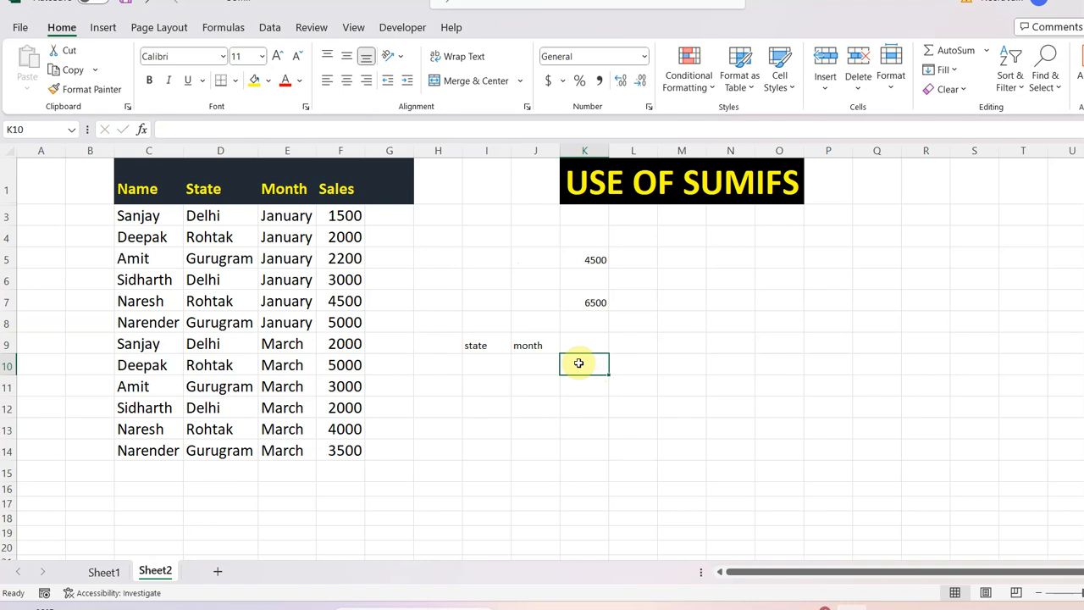
double_click(578, 363)
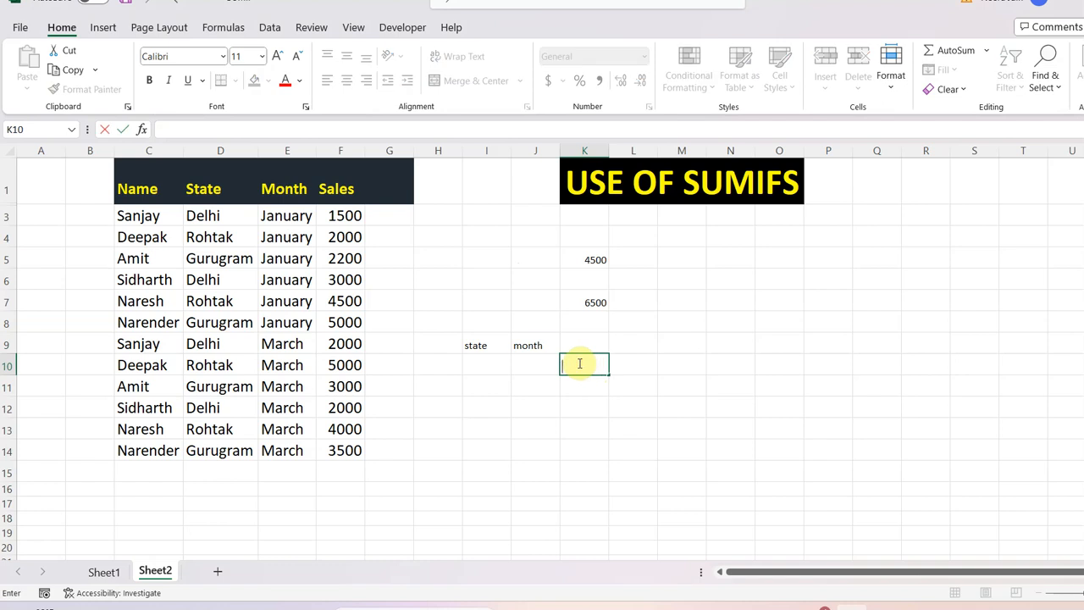
type("=su")
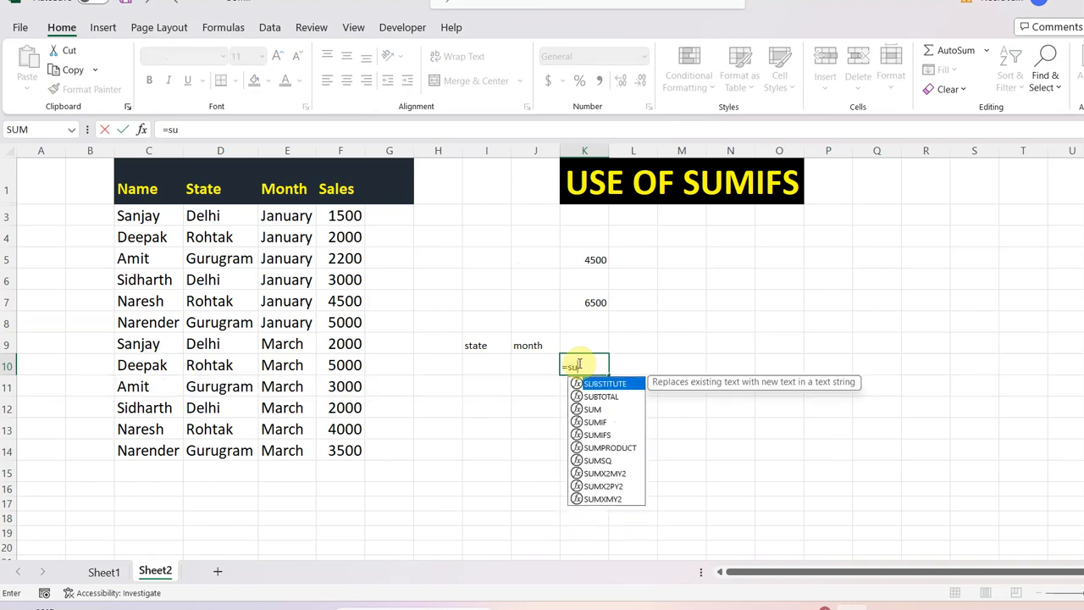
type("mifs")
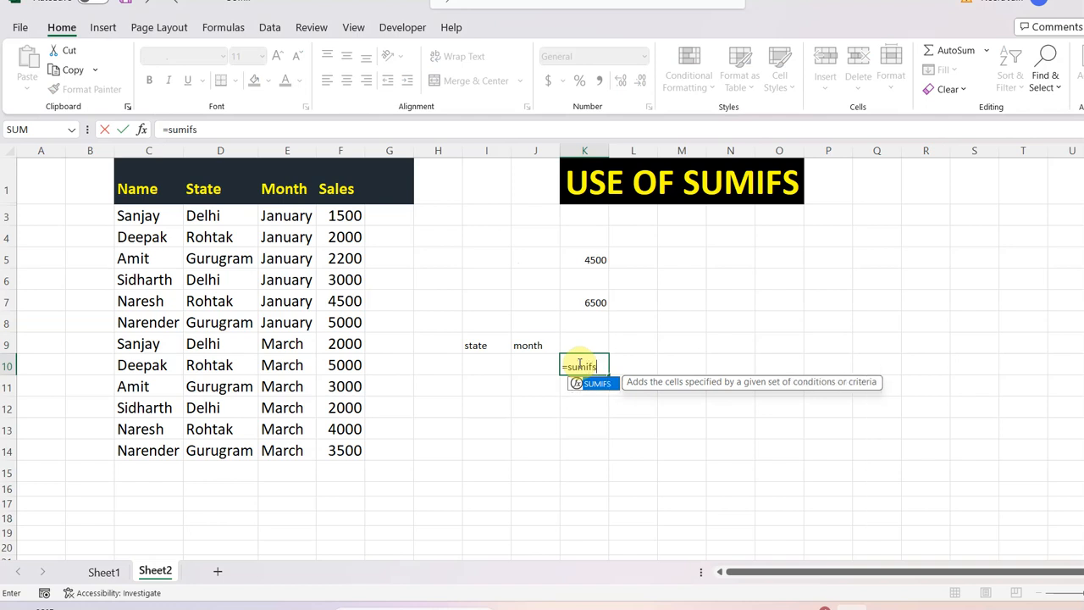
type("(")
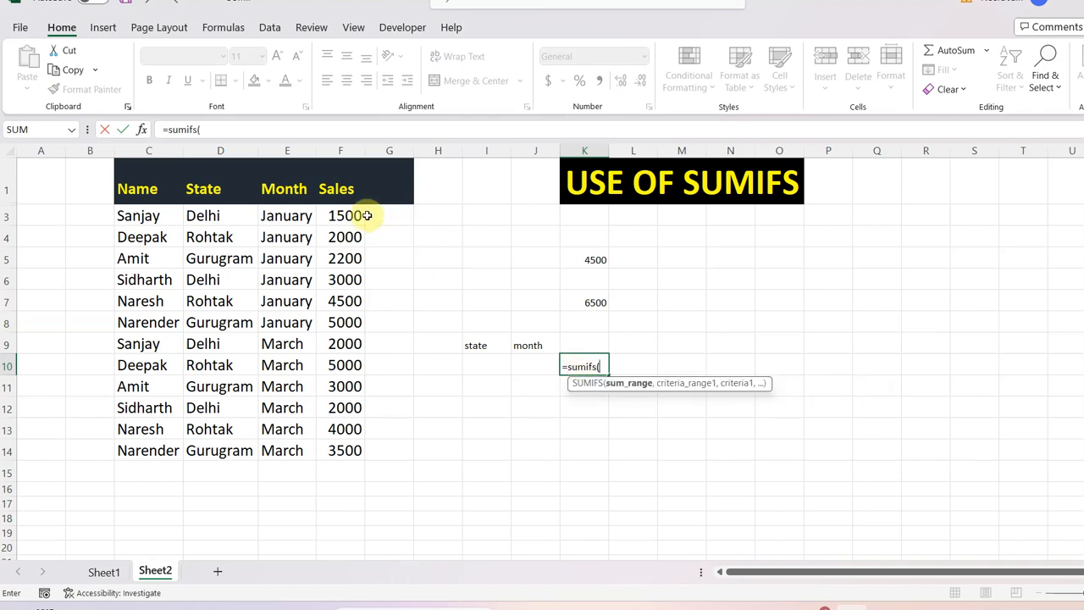
left_click_drag(352, 215, 359, 453)
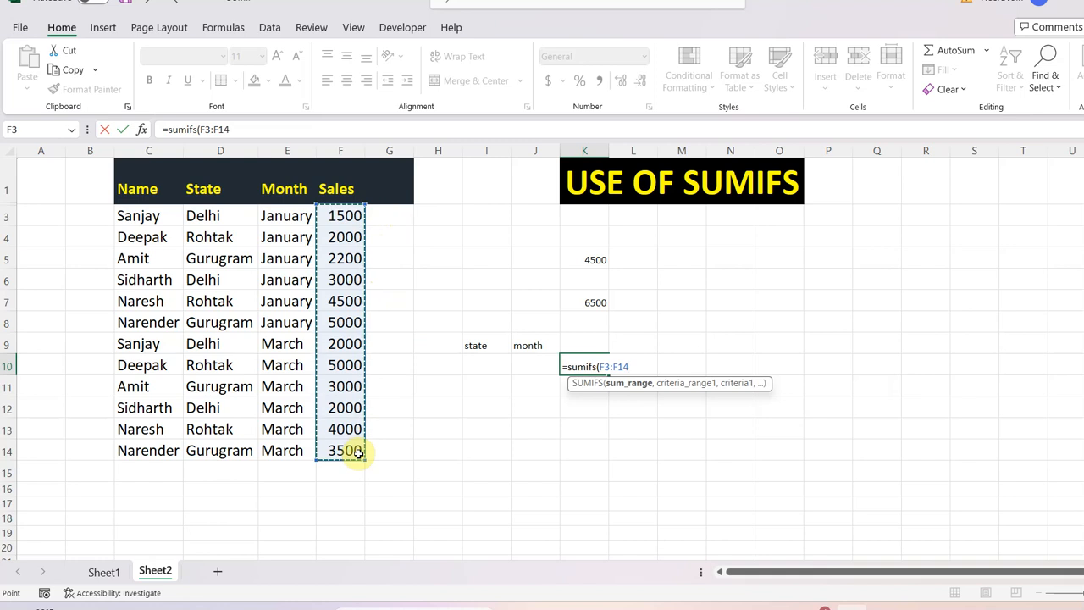
type(",")
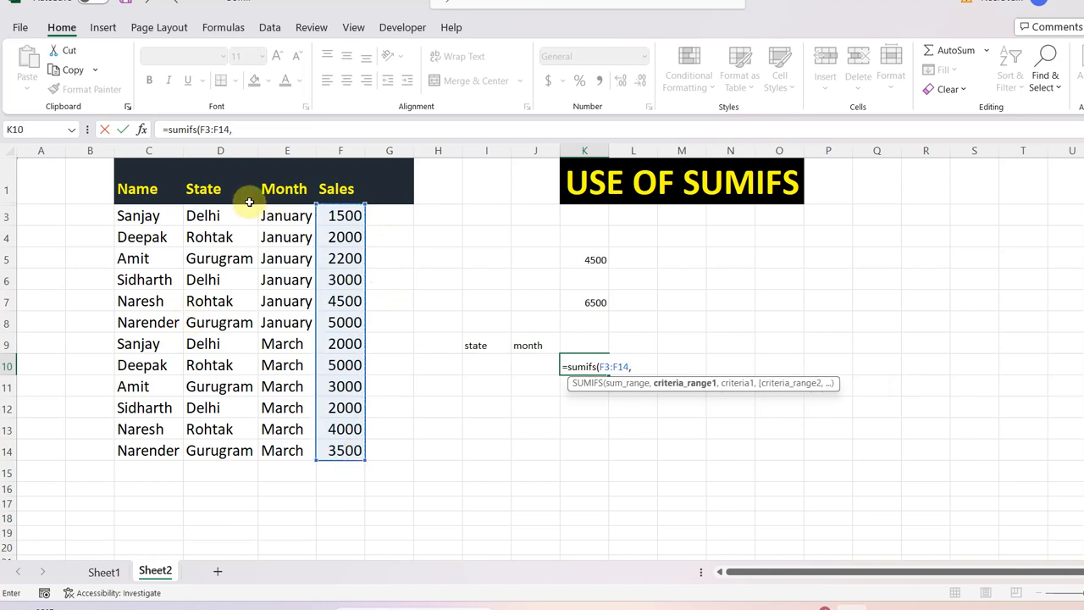
Add the State range D3:D14 with cell I10 as its criterion to the K10 formula.
left_click_drag(224, 215, 243, 447)
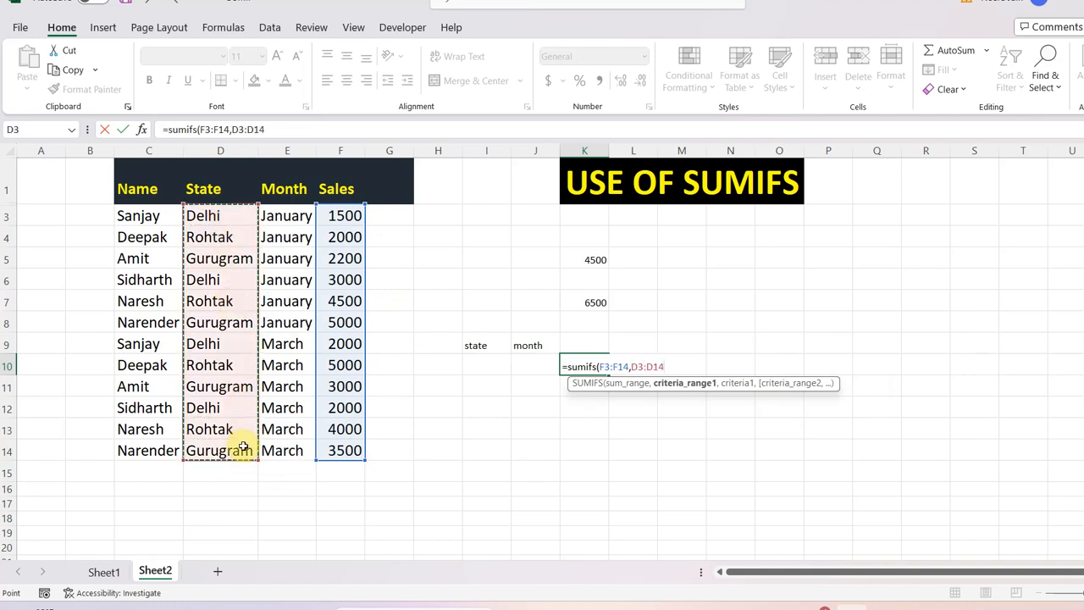
type(",")
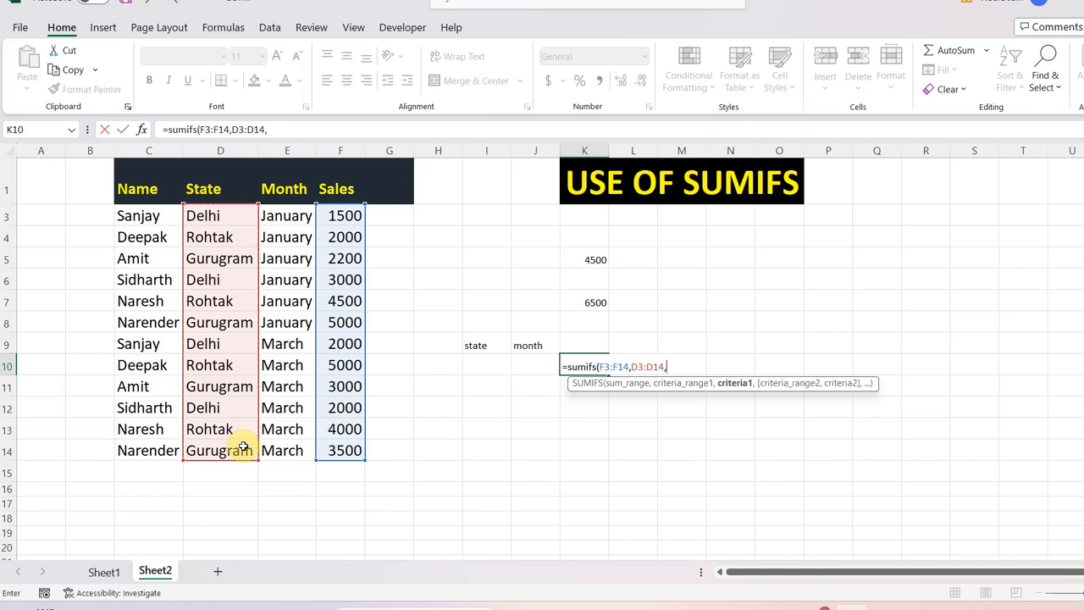
left_click(483, 363)
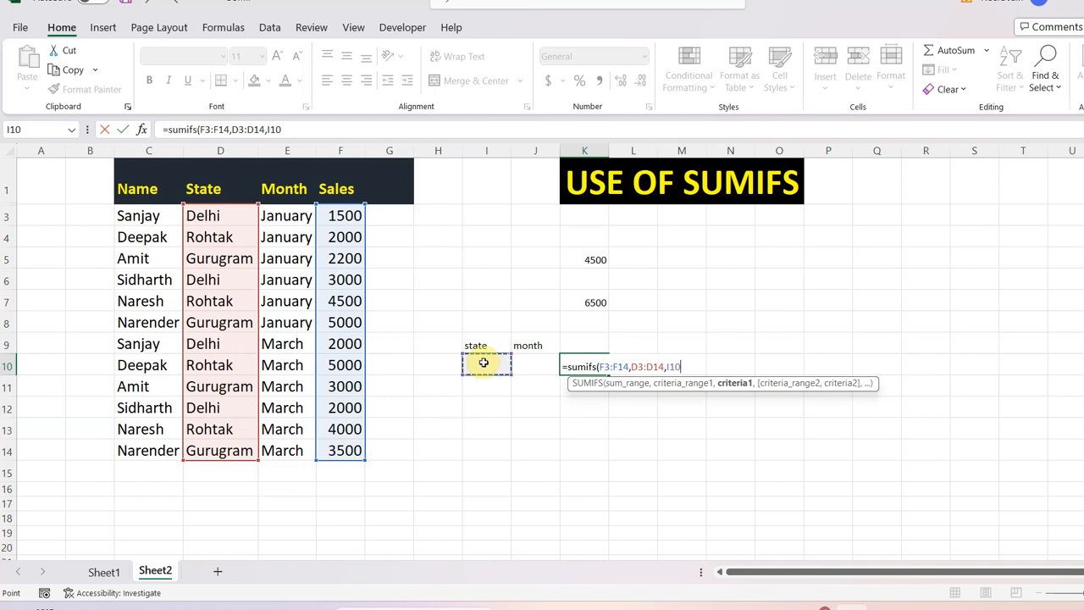
type(",")
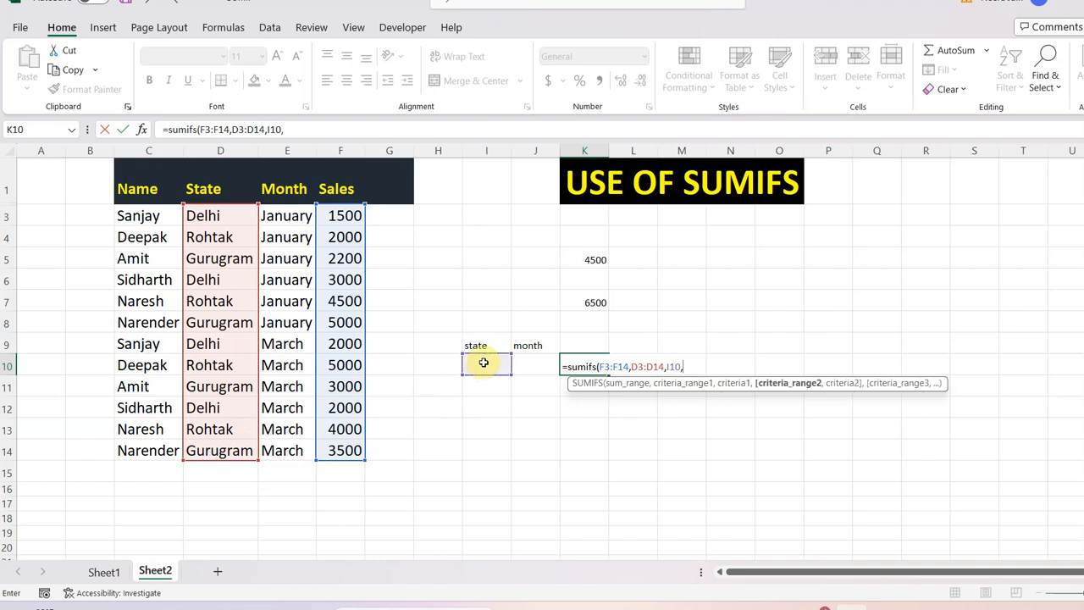
Complete the K10 formula with the Month range E3:E14 and cell J10 as its criterion.
left_click(292, 215)
left_click_drag(292, 216, 298, 453)
type(",")
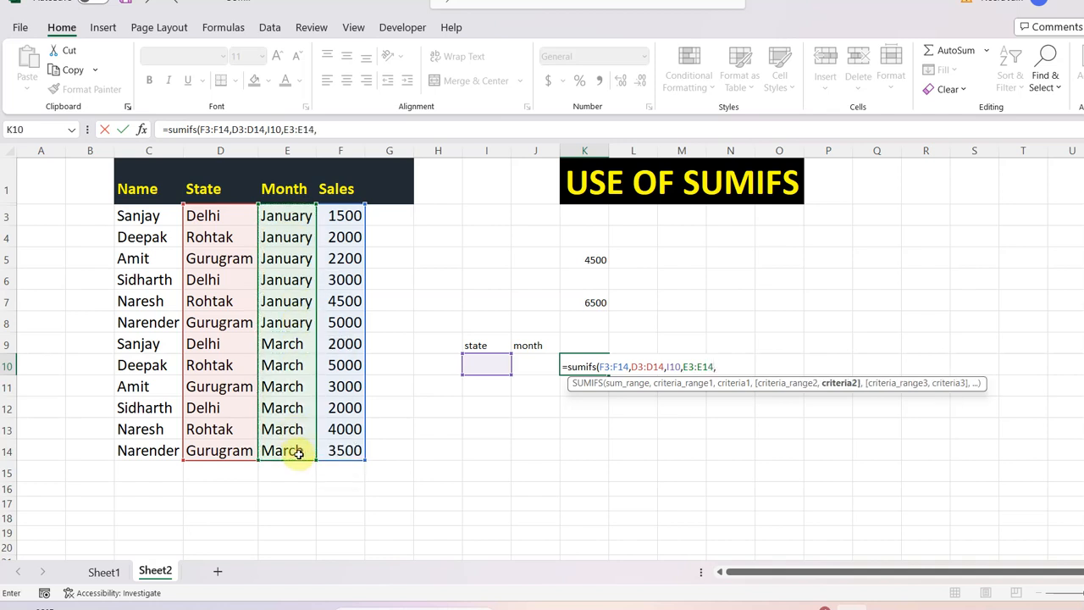
left_click(535, 366)
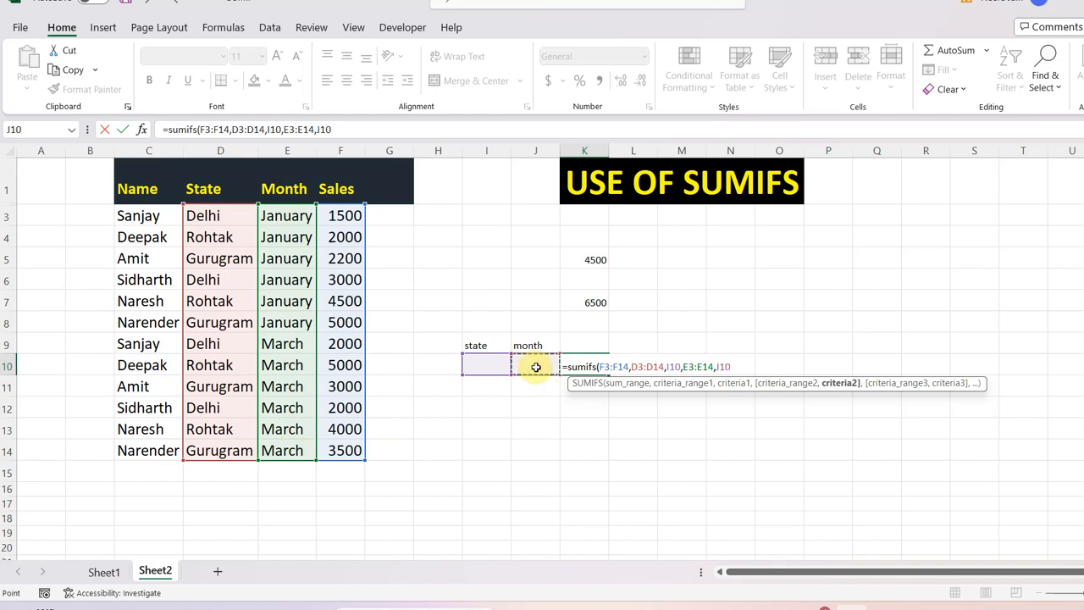
type(")")
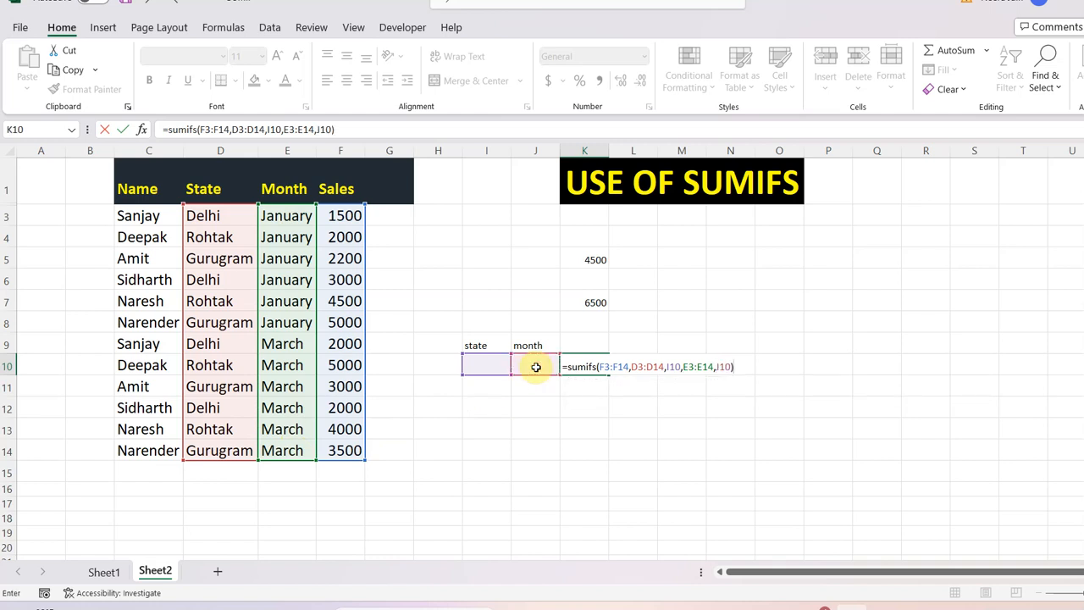
key("Return")
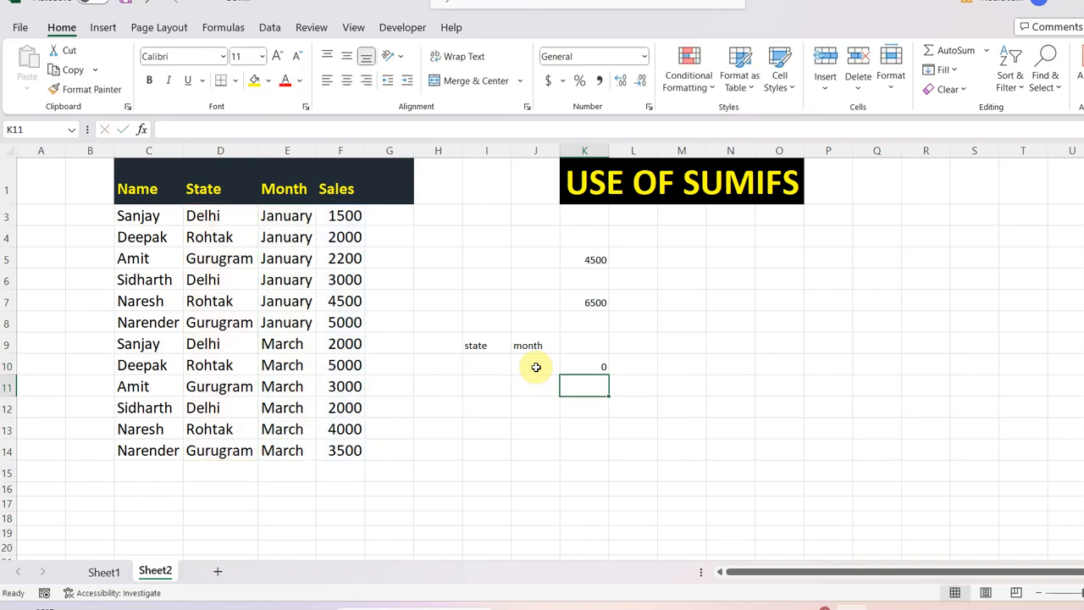
Enter "delhi" in I10 and "january" in J10, and compare the K10 result and formula with those in K5.
left_click(473, 362)
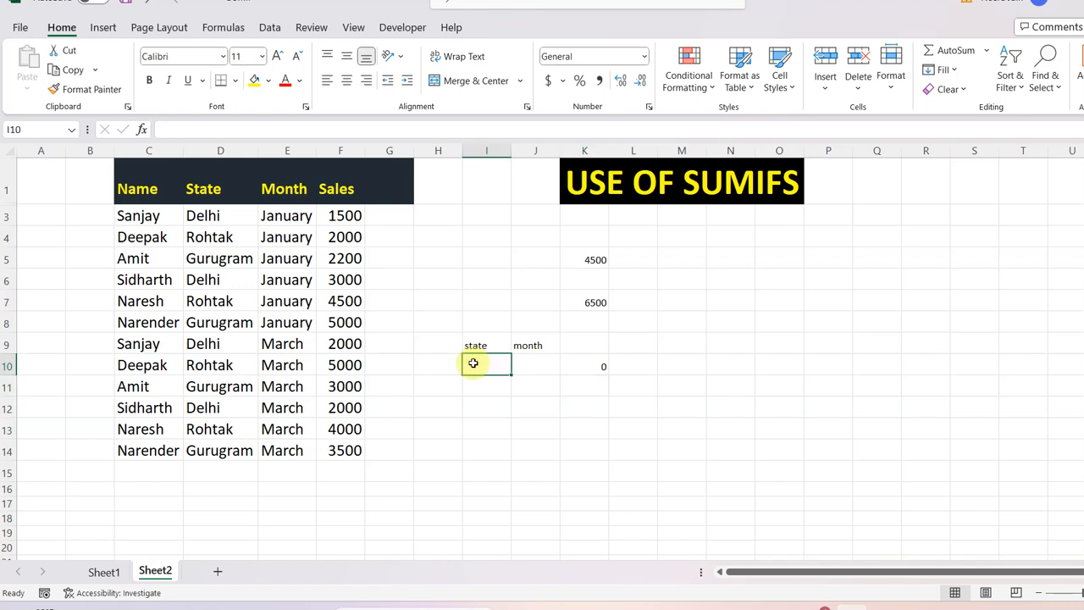
type("delhi")
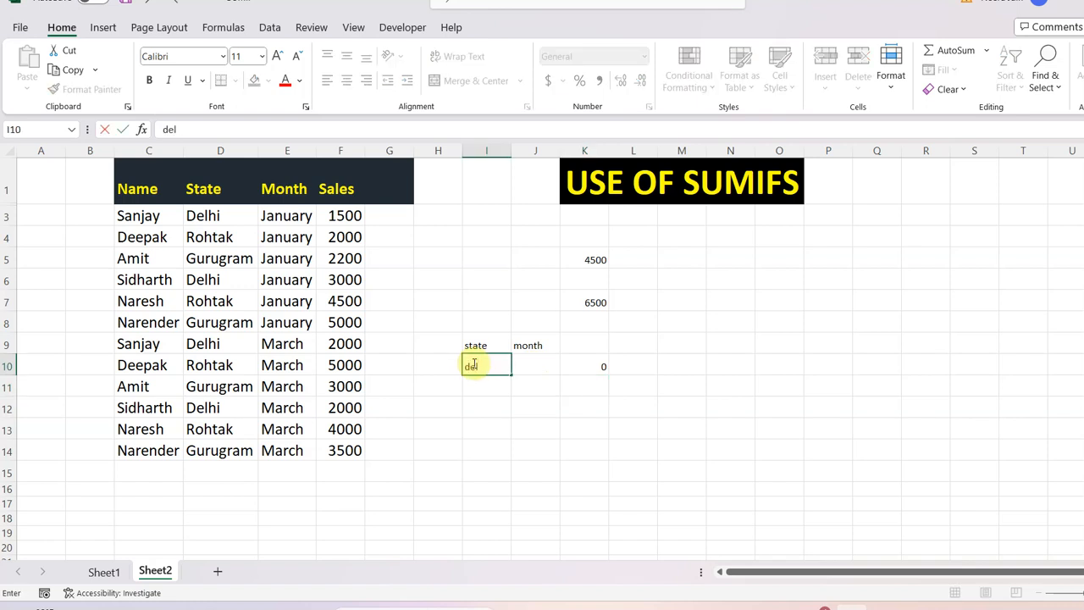
left_click(539, 364)
type("j")
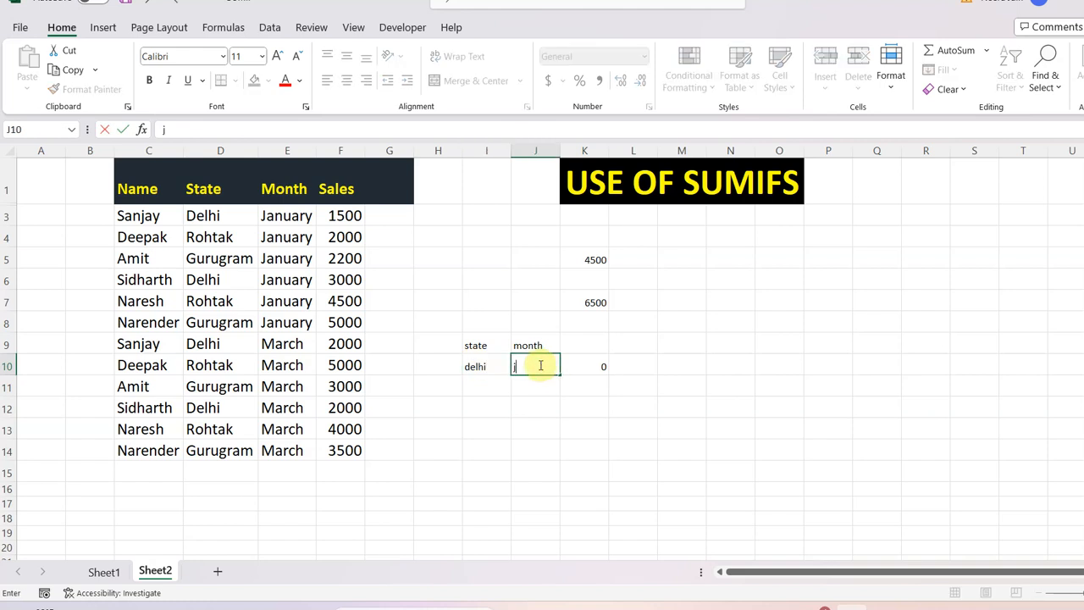
type("anuary")
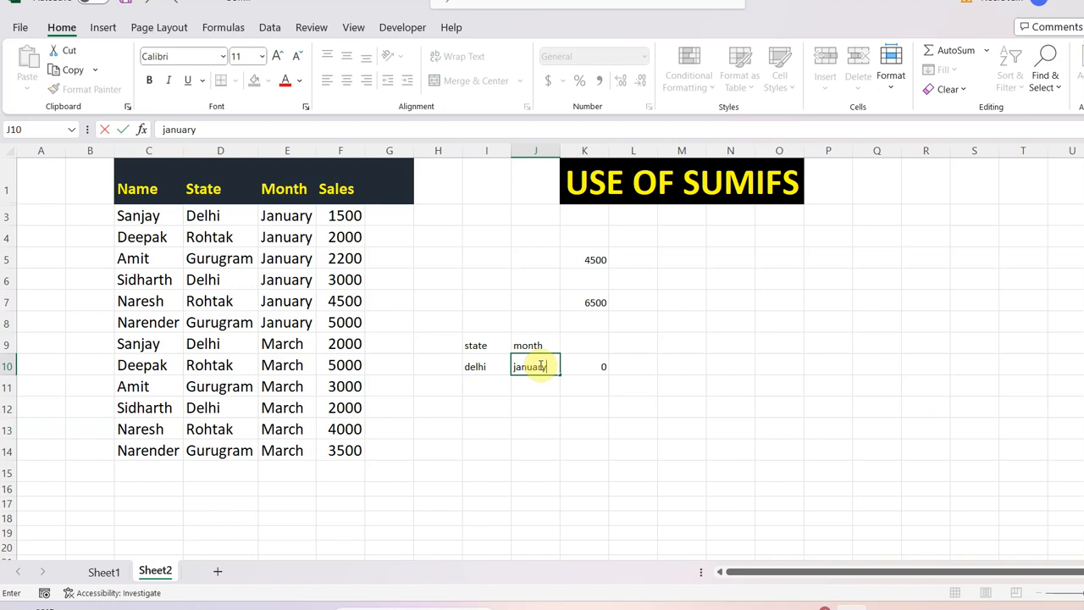
left_click(675, 376)
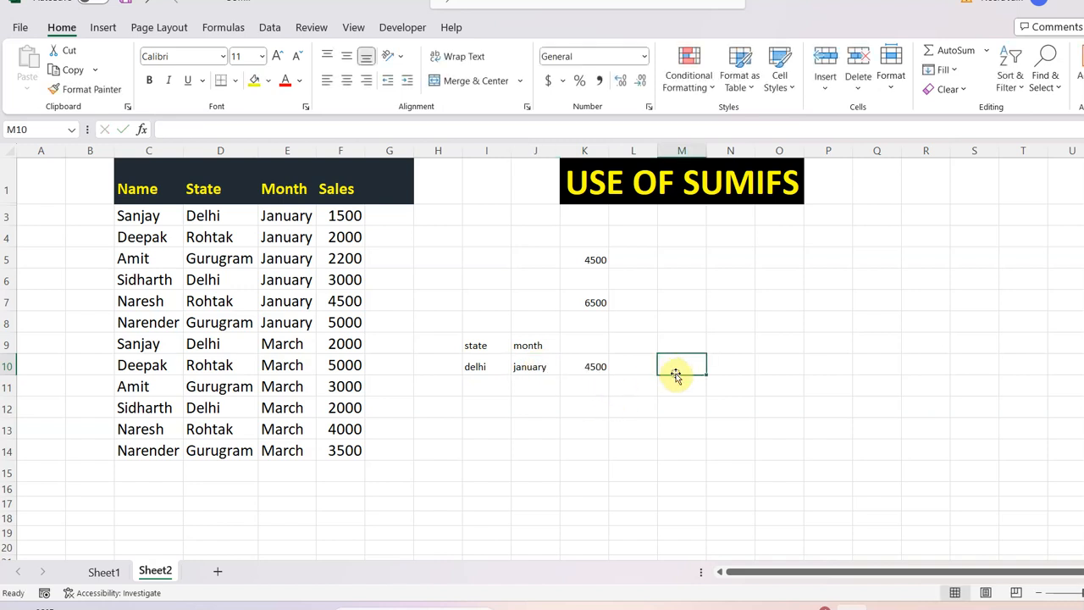
left_click(595, 259)
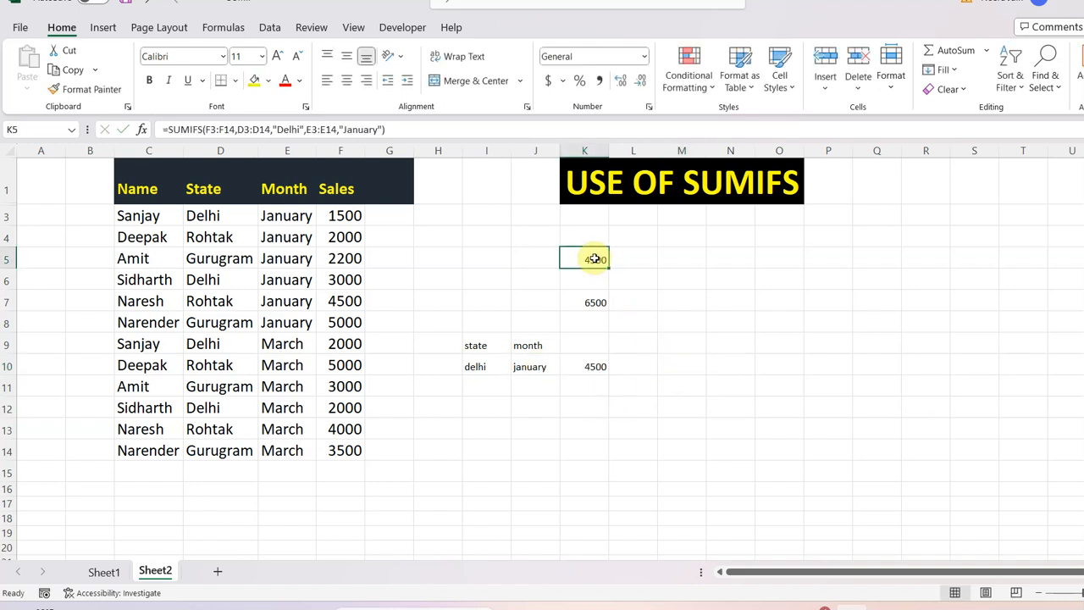
left_click(593, 363)
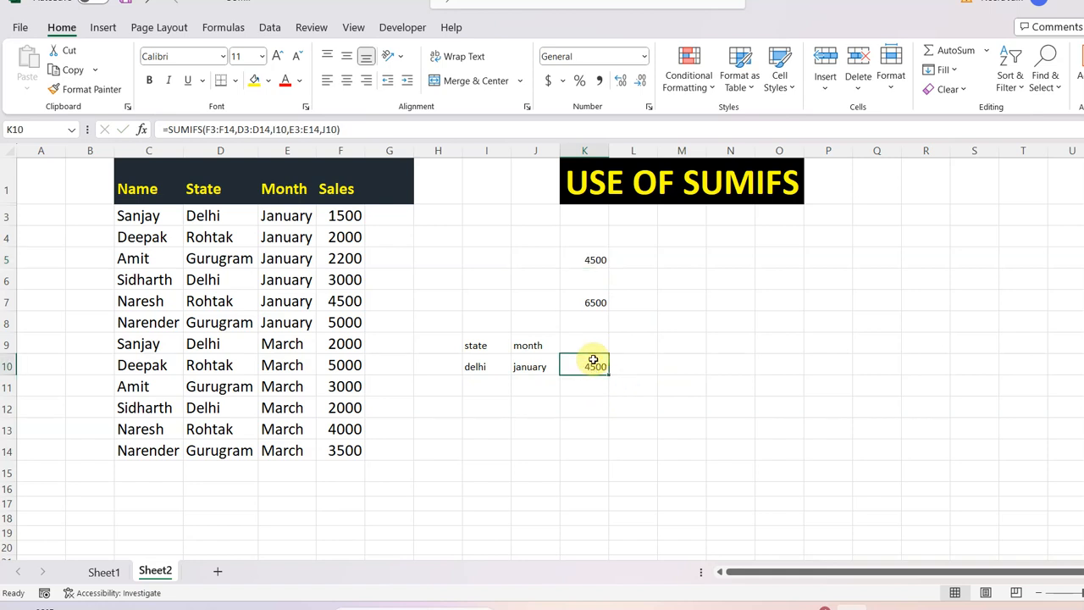
Change the state in I10 to "gurugram" and the month in J10 to "March", and check the K10 result.
left_click(489, 364)
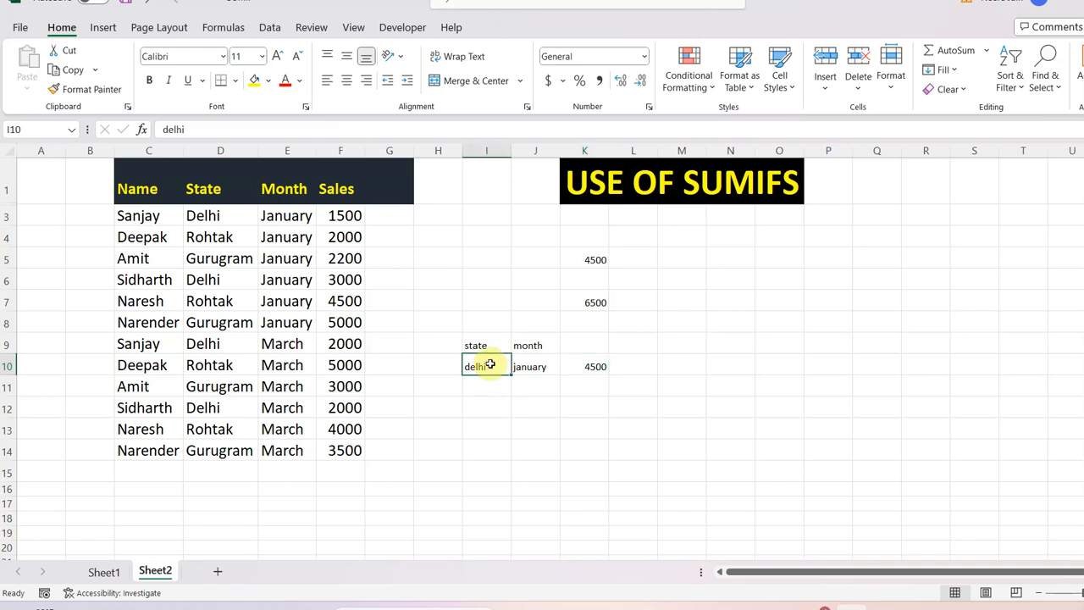
key("BackSpace")
type("g")
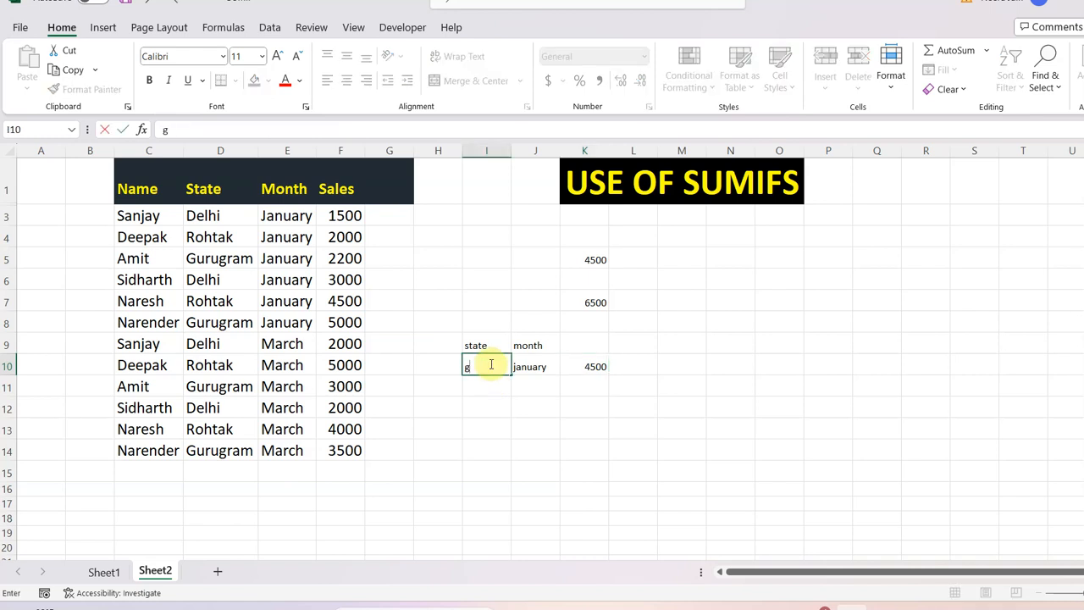
type("urugram")
left_click(541, 367)
type("Ma")
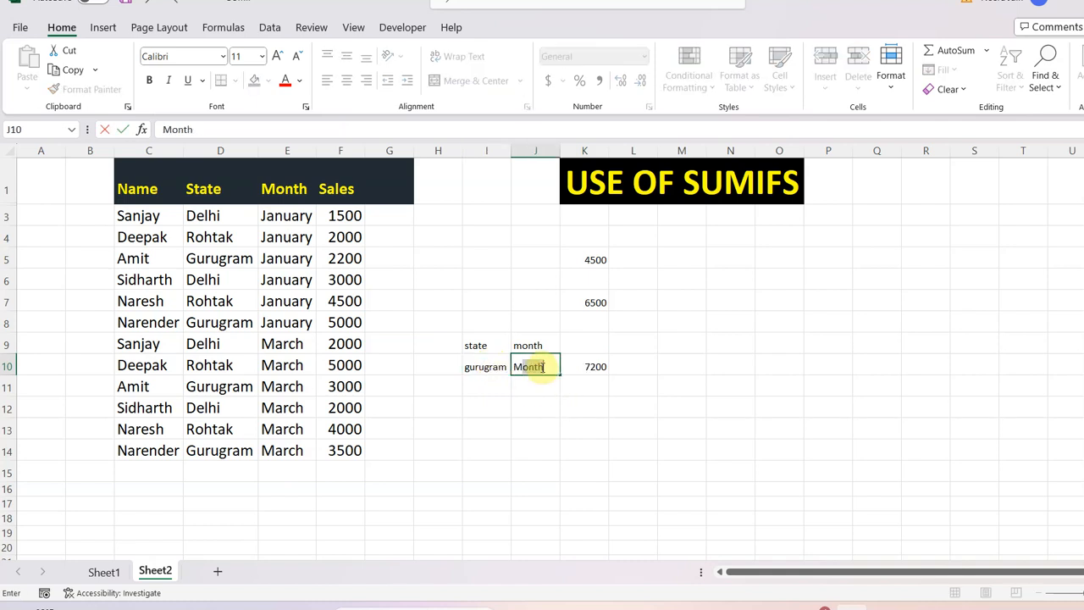
type("rch")
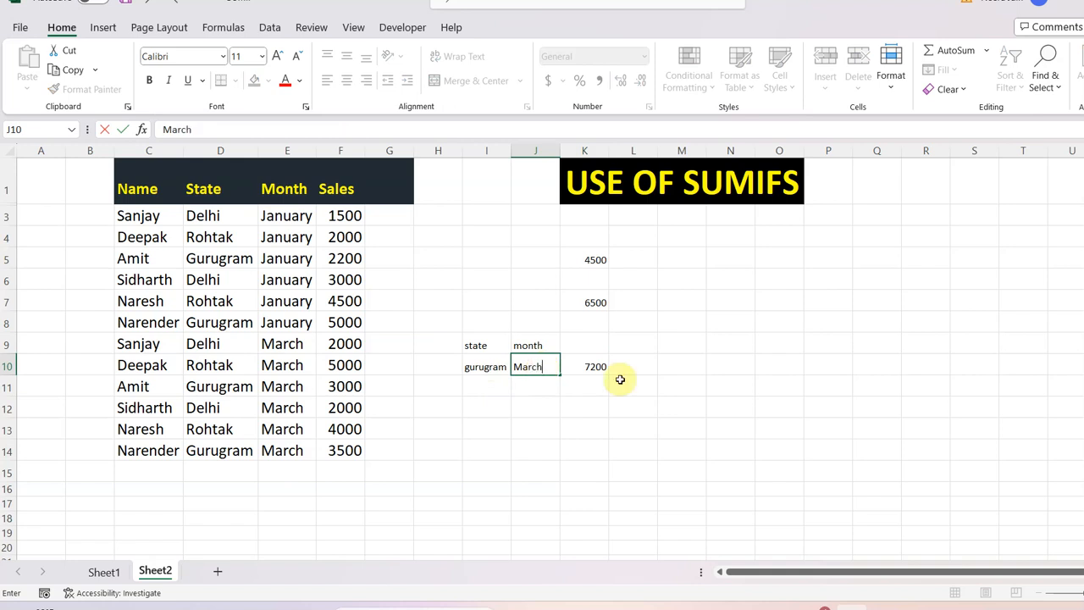
left_click(590, 367)
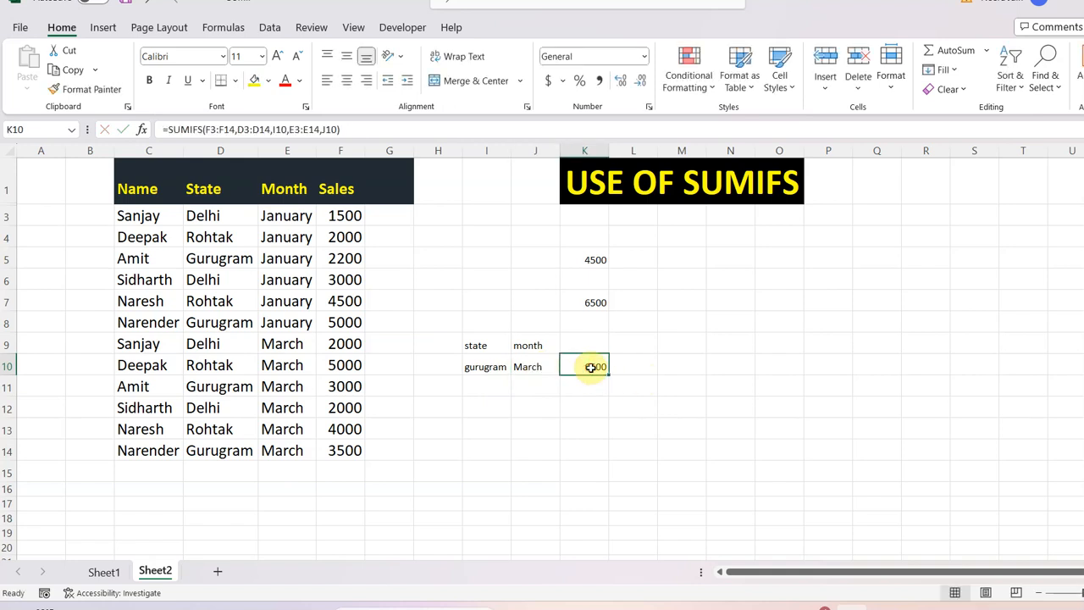
left_click(648, 387)
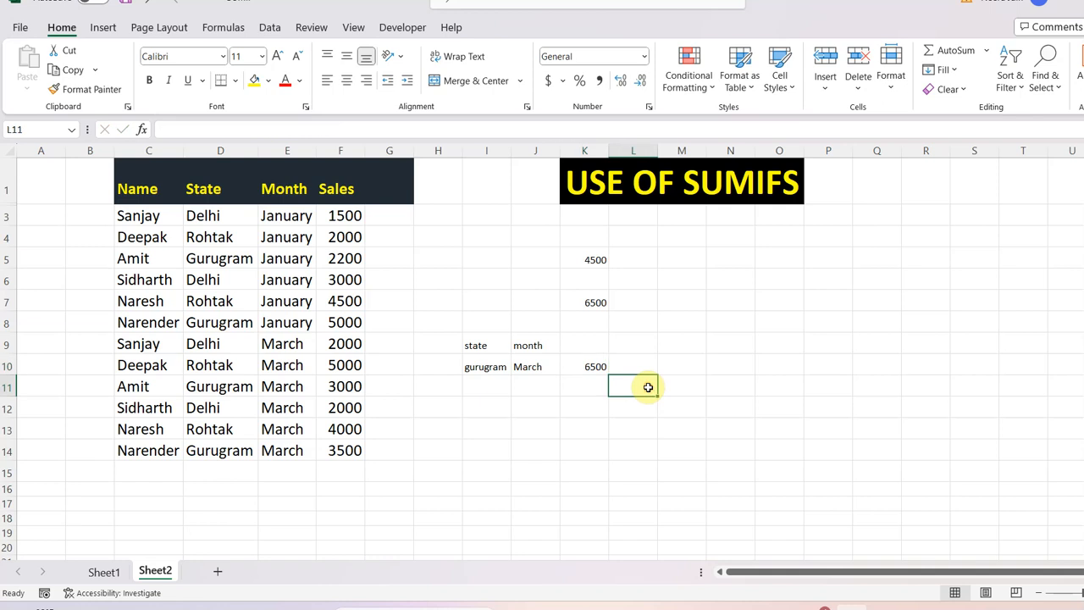